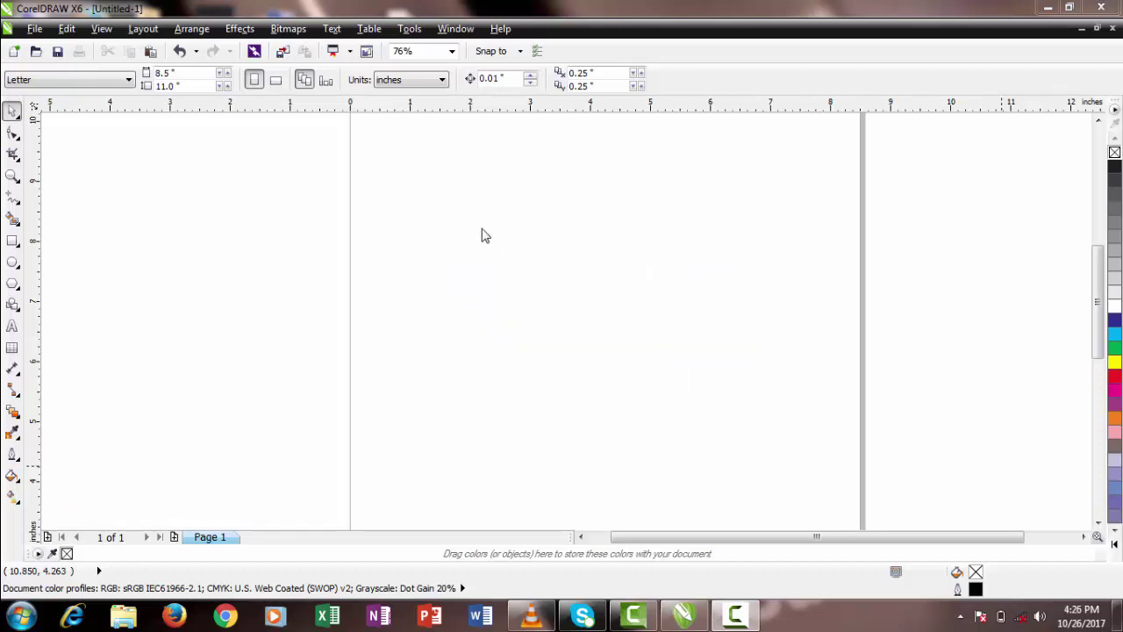
- Import 8_1.png from the desktop and place it on the page about 5.25 in wide
right_click(432, 216)
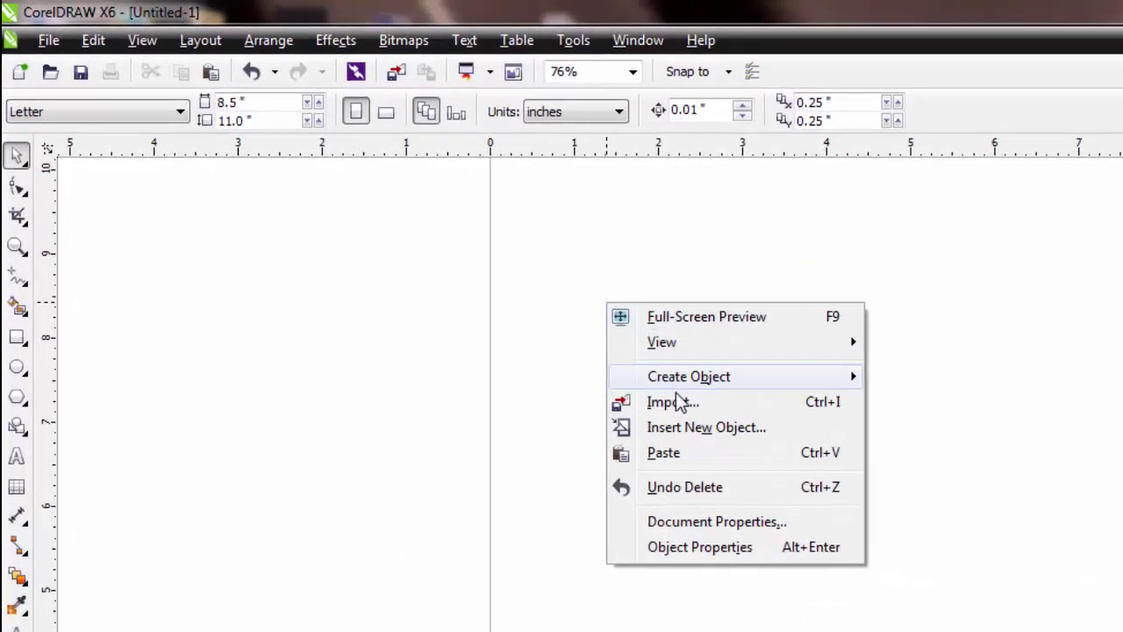
left_click(673, 401)
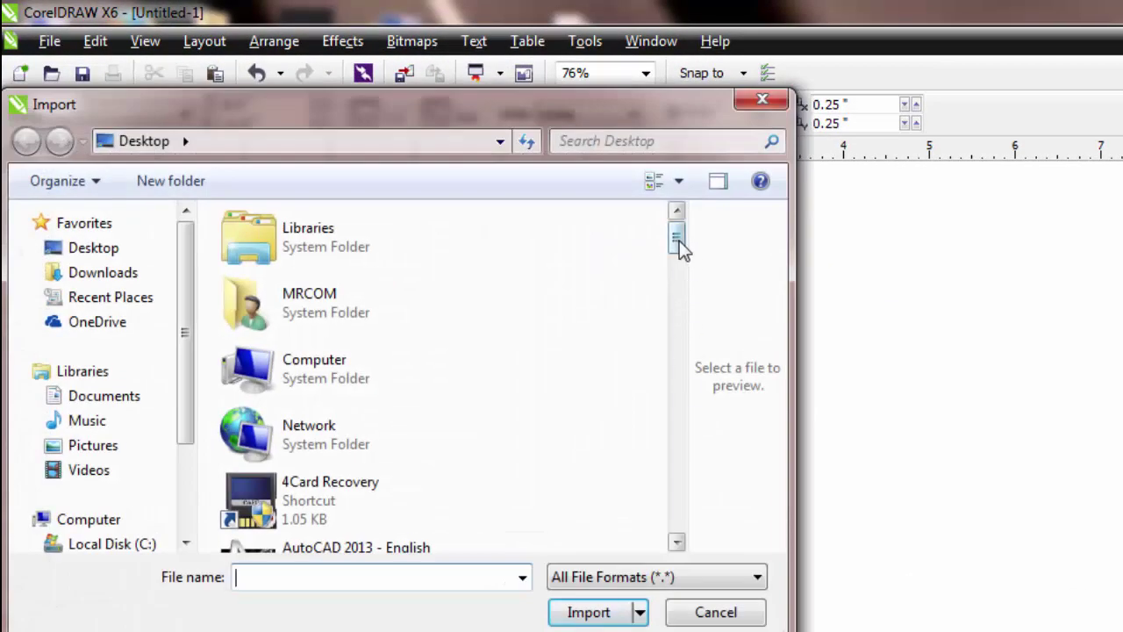
left_click_drag(679, 247, 676, 439)
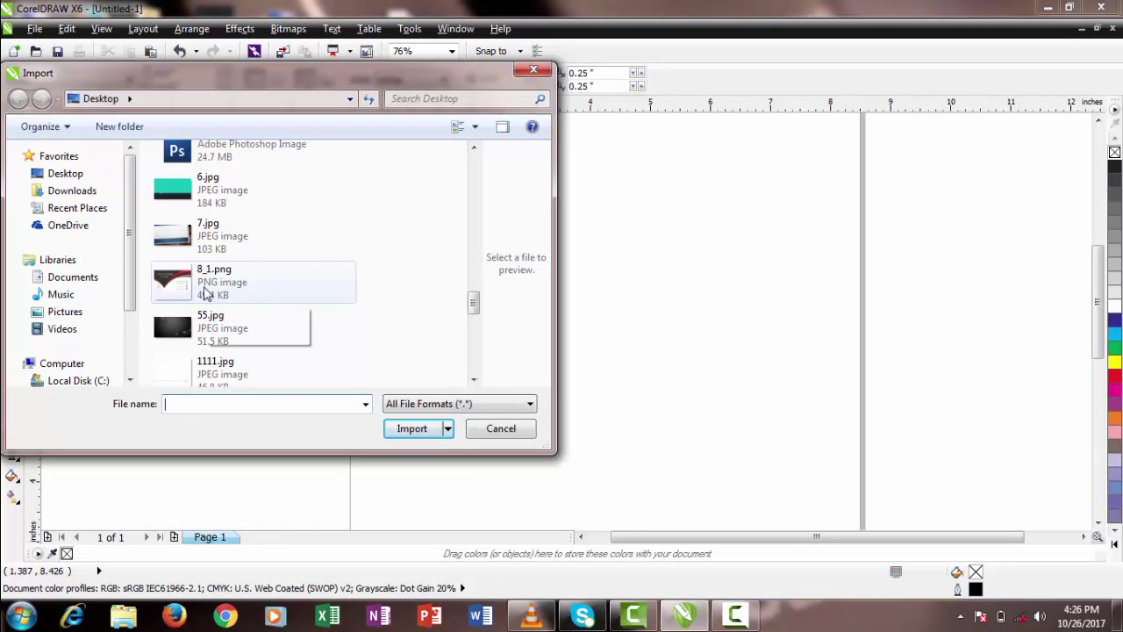
left_click(239, 343)
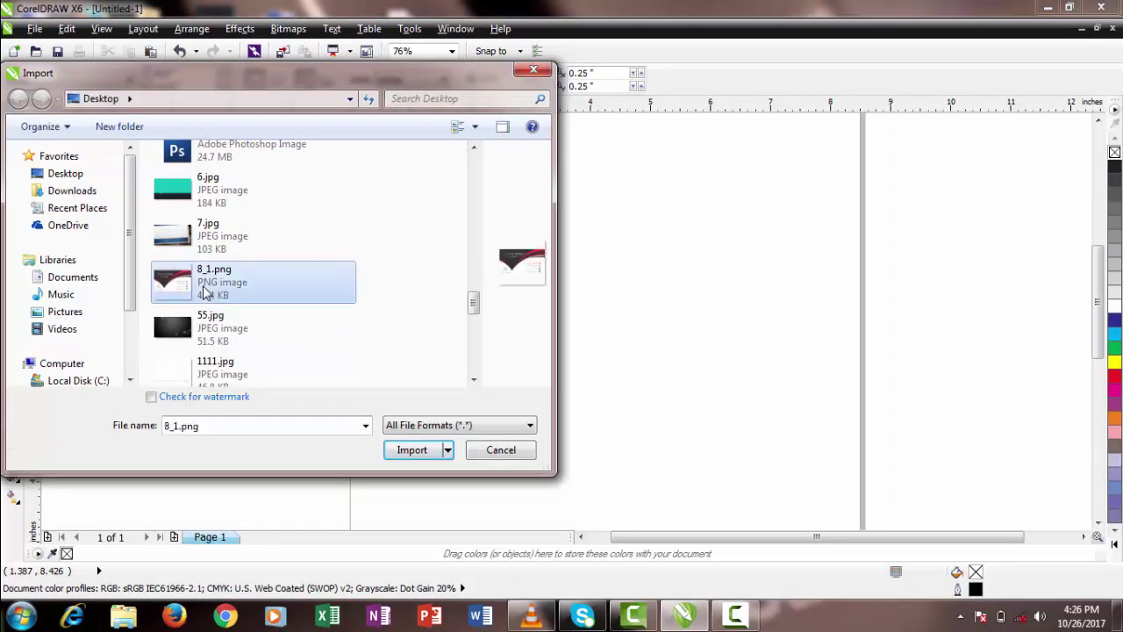
left_click(412, 451)
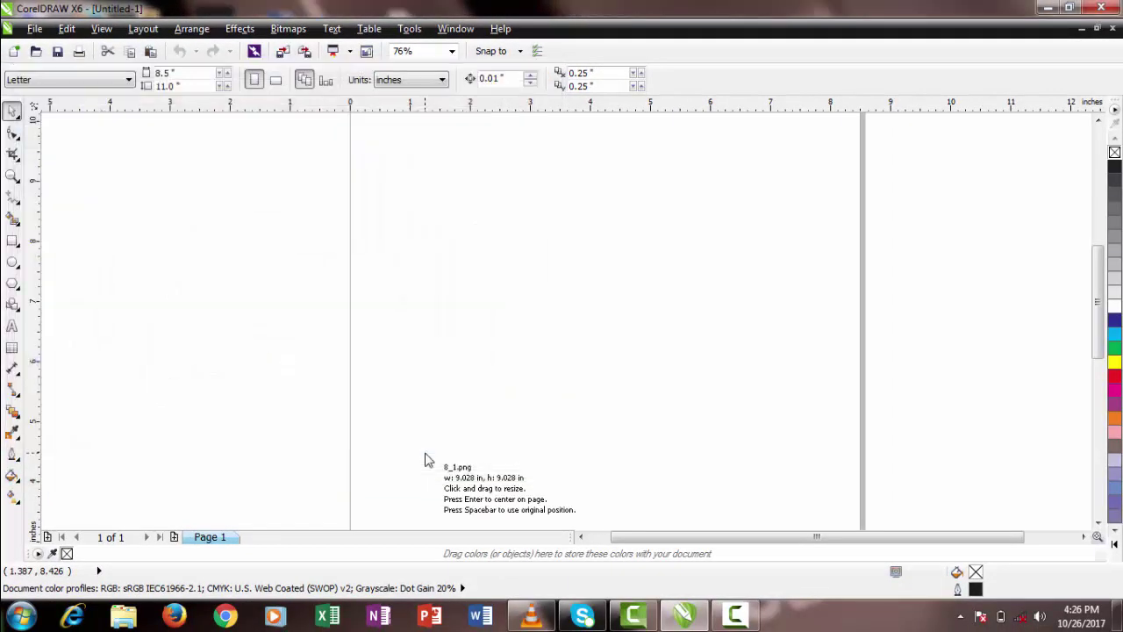
left_click_drag(403, 183, 768, 484)
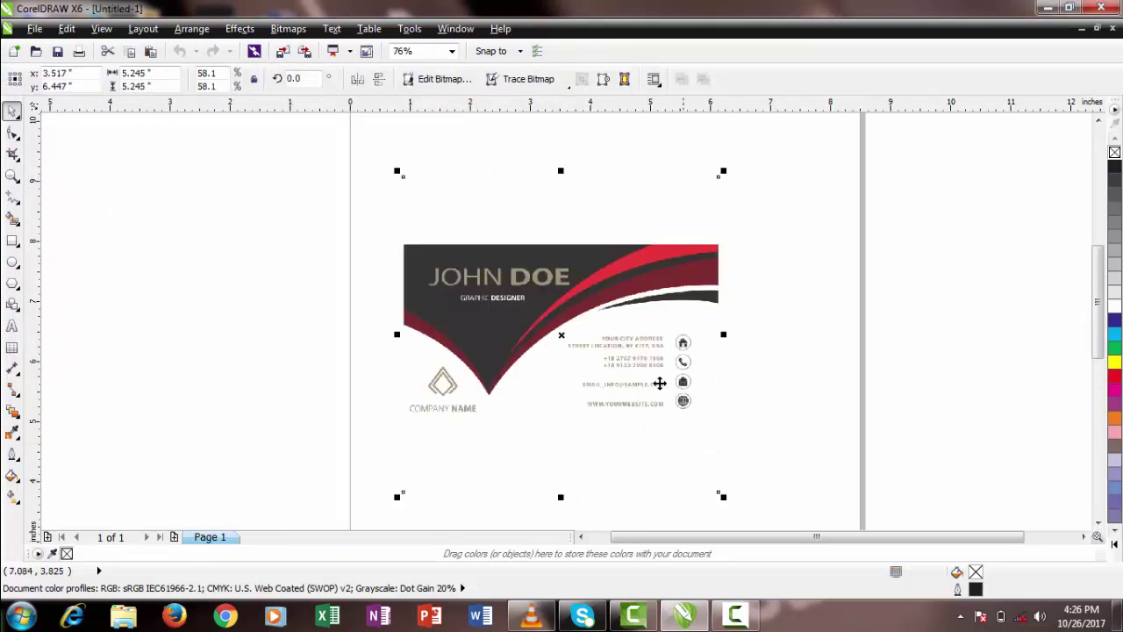
left_click_drag(608, 350, 651, 329)
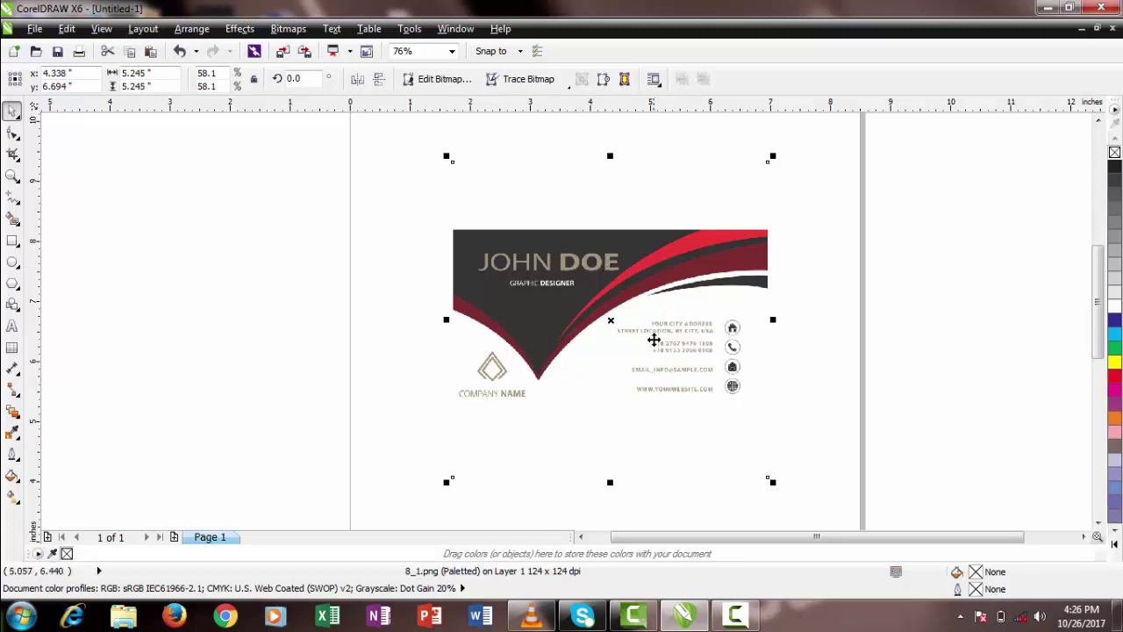
left_click_drag(676, 323, 643, 332)
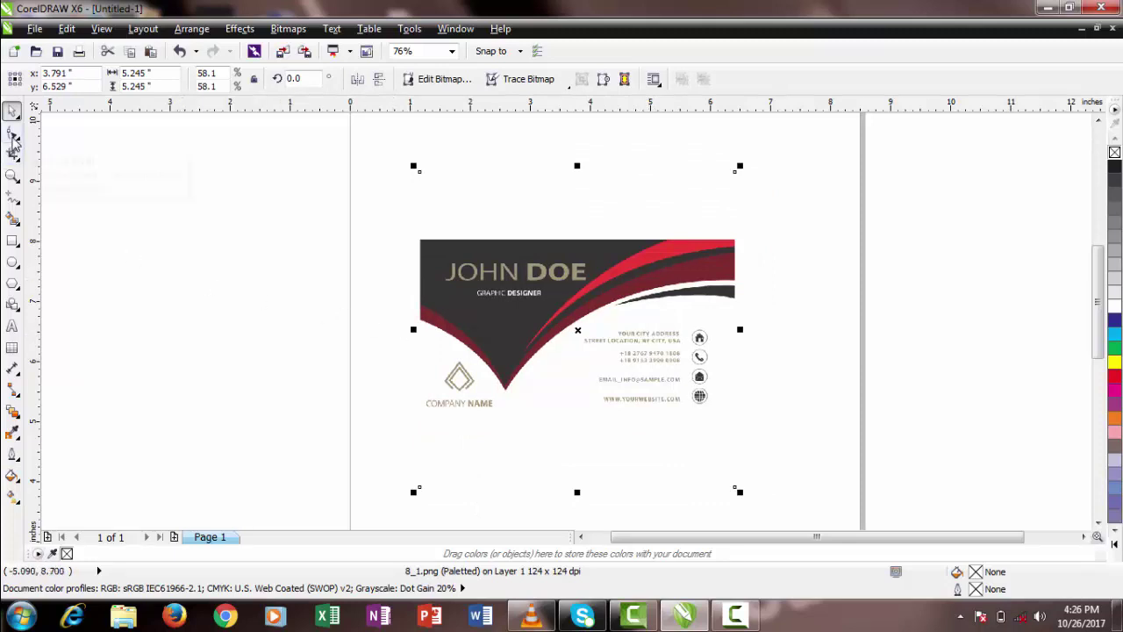
- Crop the blank margins above and below the card design by moving the bitmap's corner nodes with the Shape tool
left_click(13, 134)
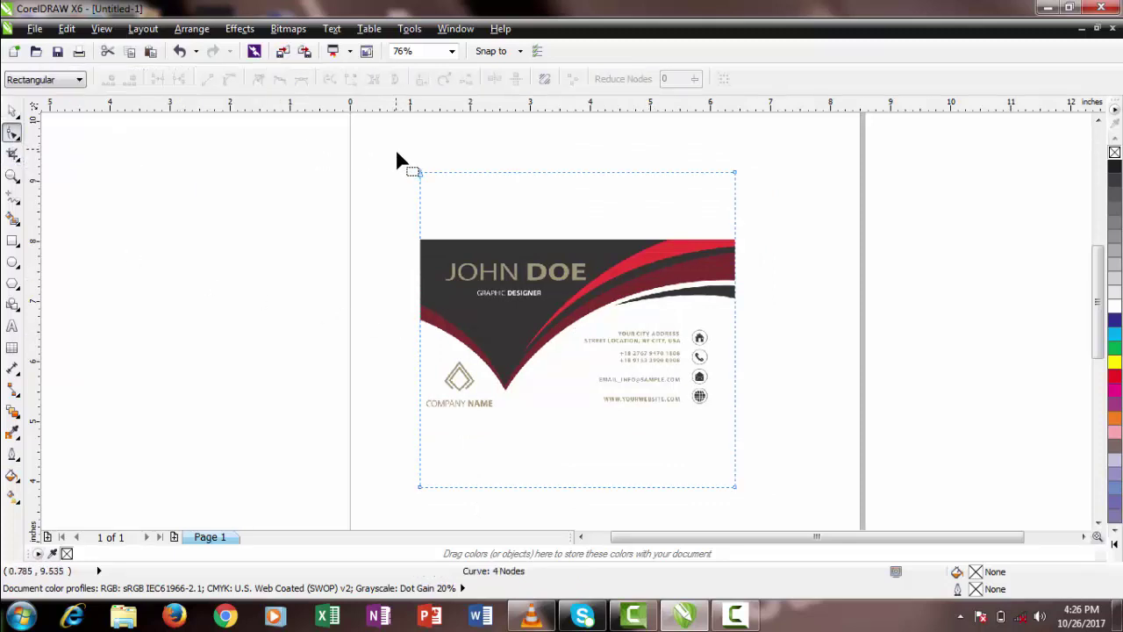
left_click_drag(396, 148, 770, 211)
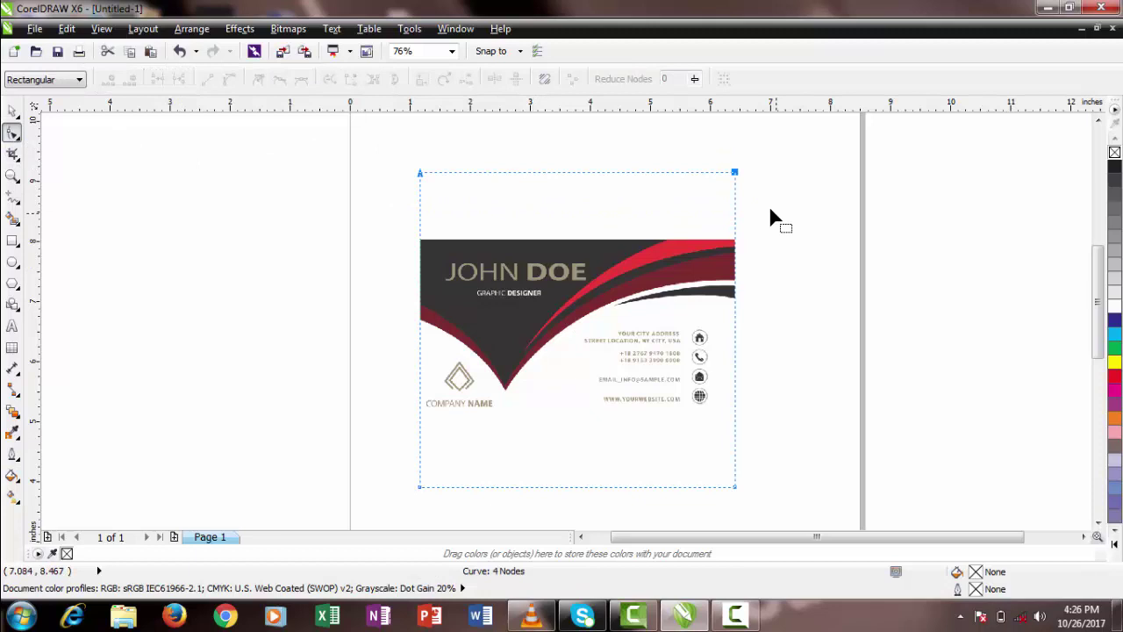
left_click(735, 174)
left_click_drag(735, 175, 739, 252)
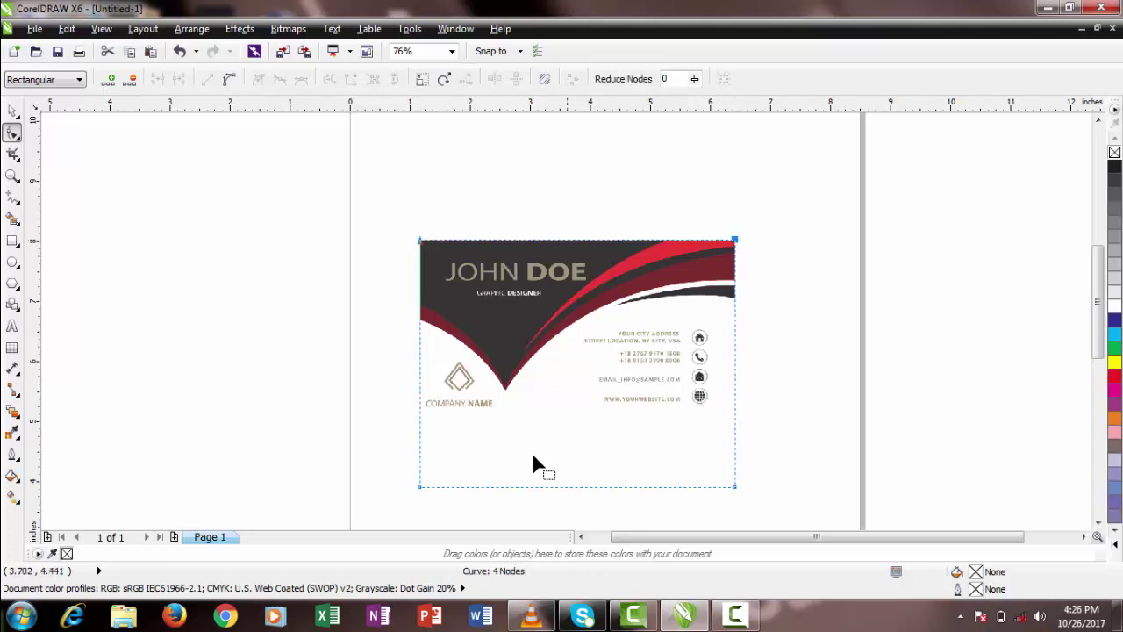
left_click_drag(366, 434, 810, 517)
left_click_drag(735, 487, 735, 416)
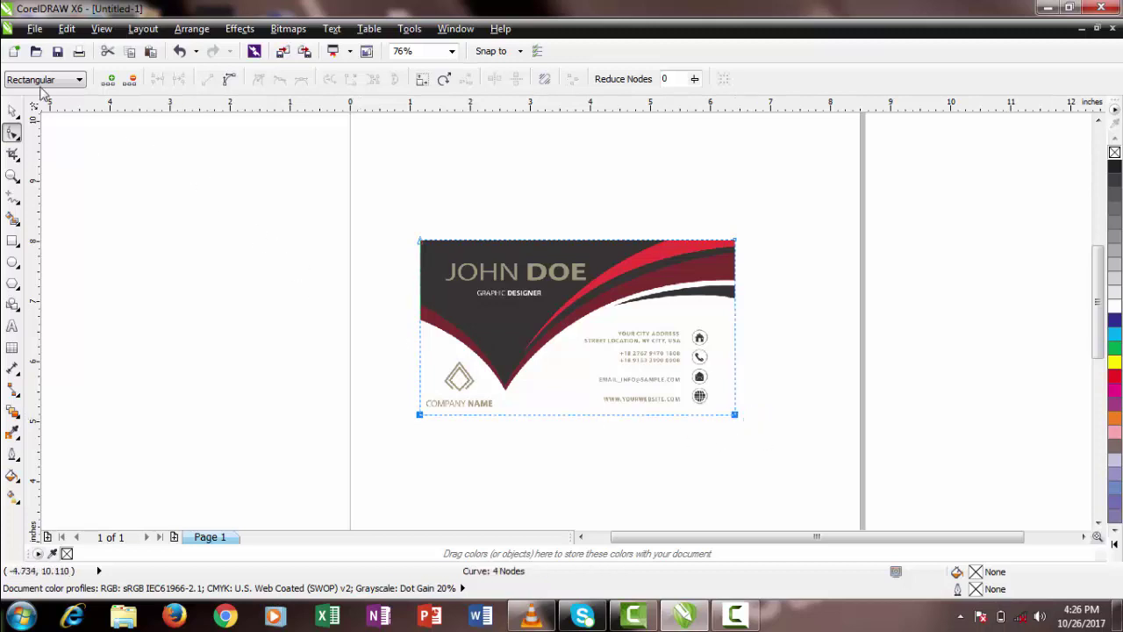
- Resize the card image to 3.25 in wide by 1.75 in high and reposition it in the upper part of the page
left_click(12, 110)
left_click_drag(531, 266, 542, 237)
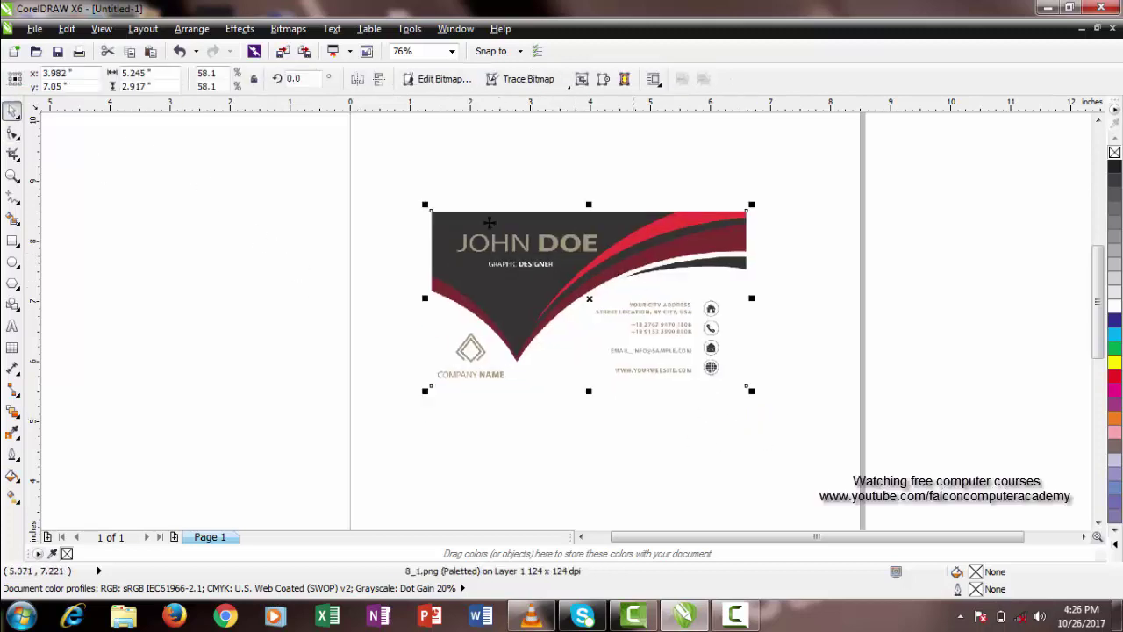
left_click(156, 75)
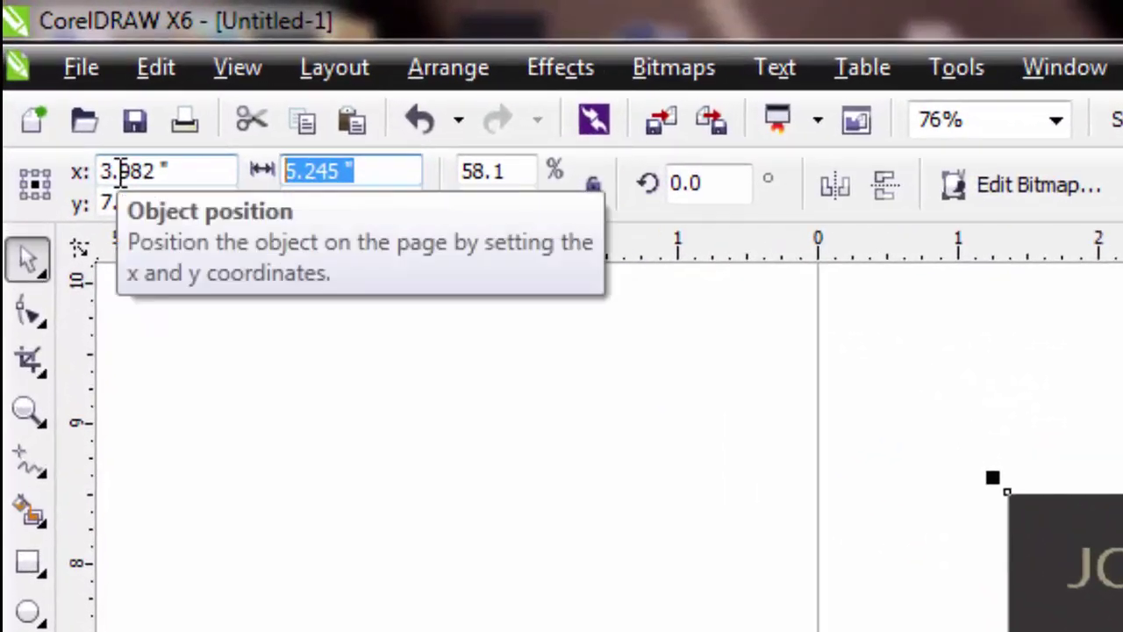
type("3.")
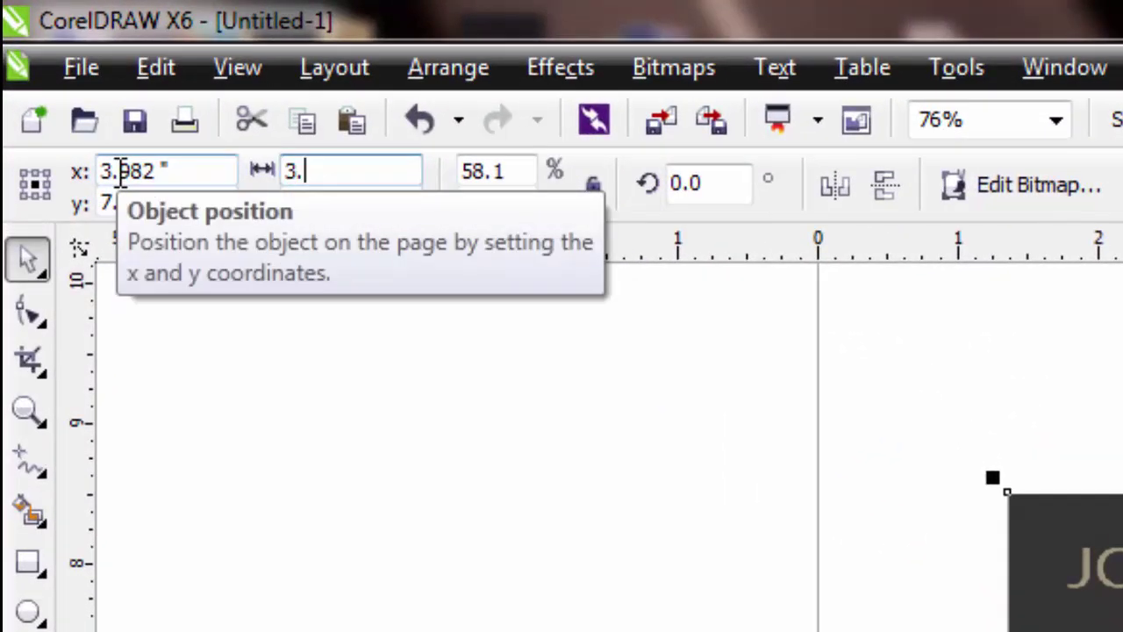
type("25")
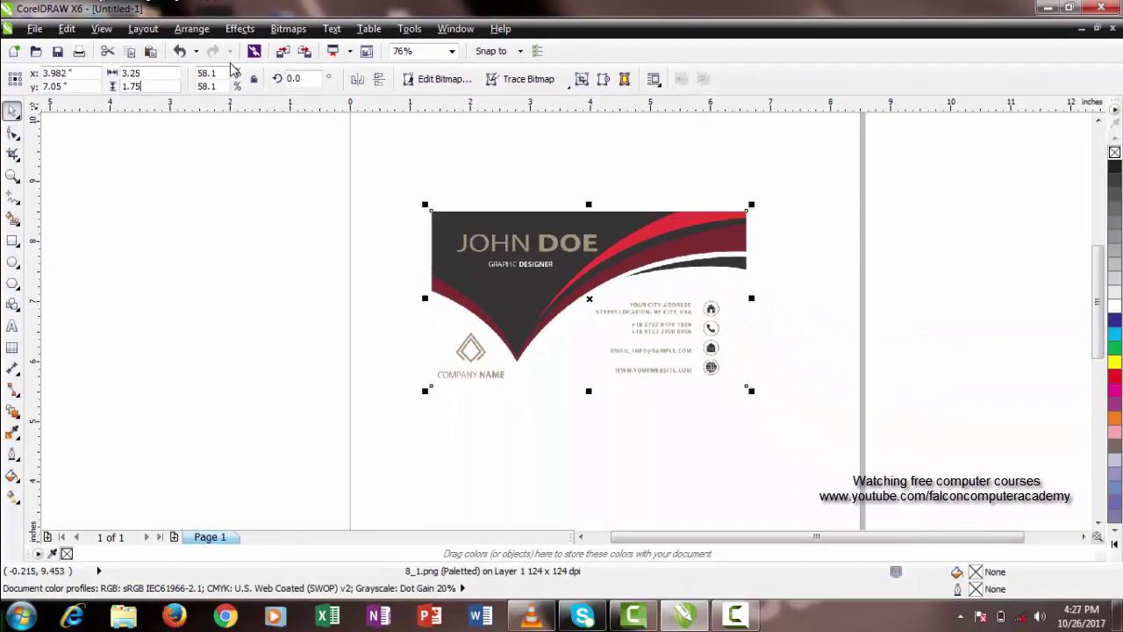
key("Return")
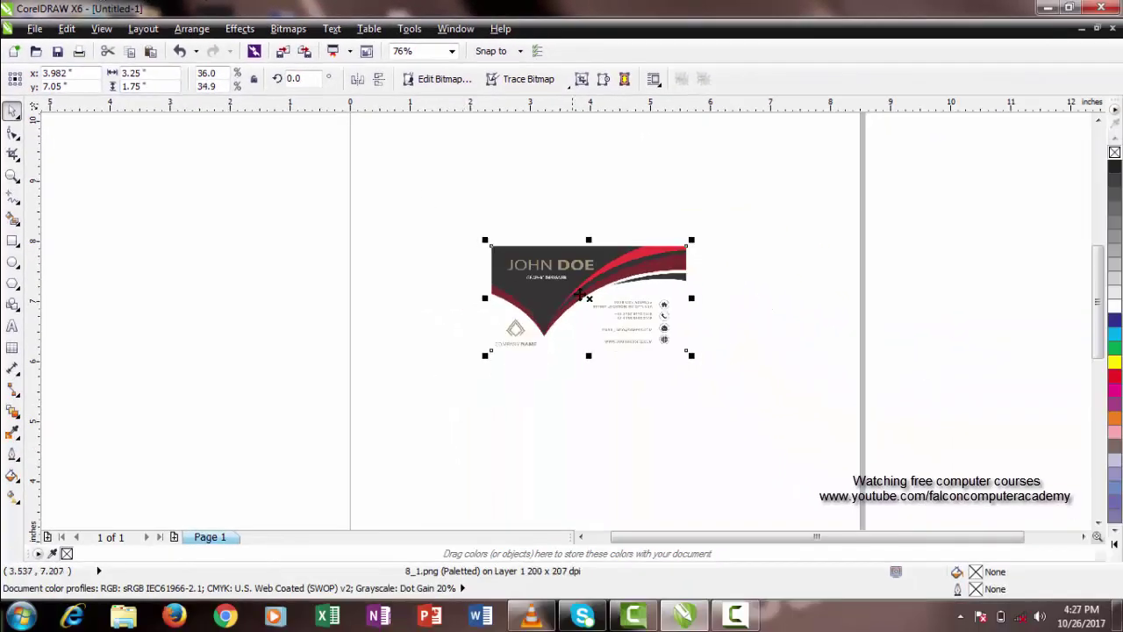
left_click_drag(579, 296, 595, 274)
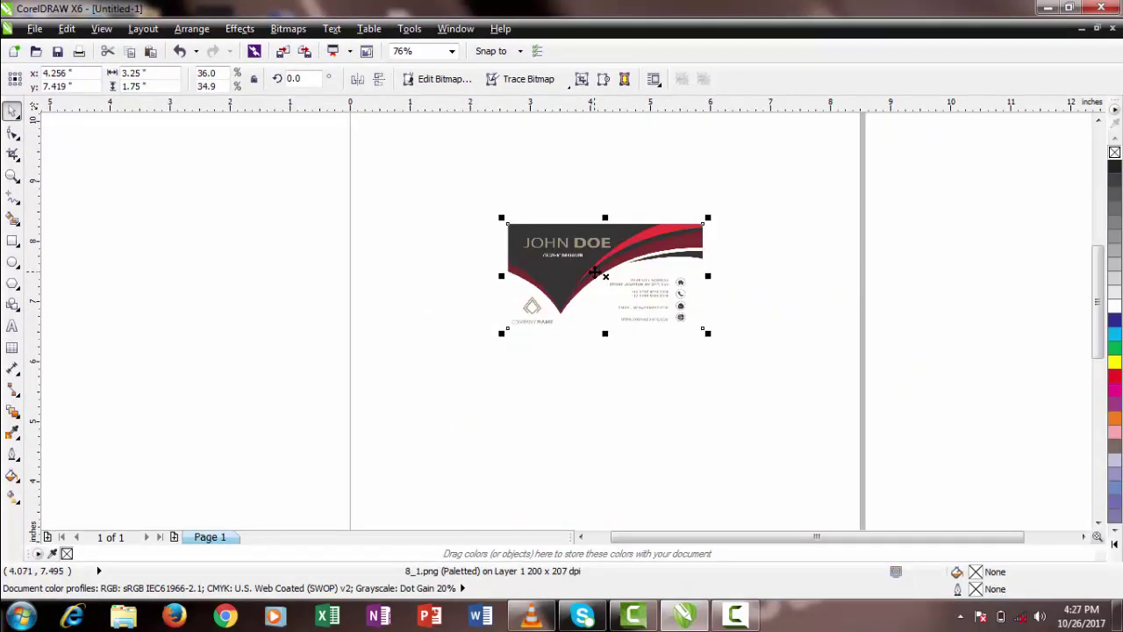
- Draw a rectangle about 3.25 by 1.45 in from the card's top edge to near the V tip and convert it to curves
key("shift+F2")
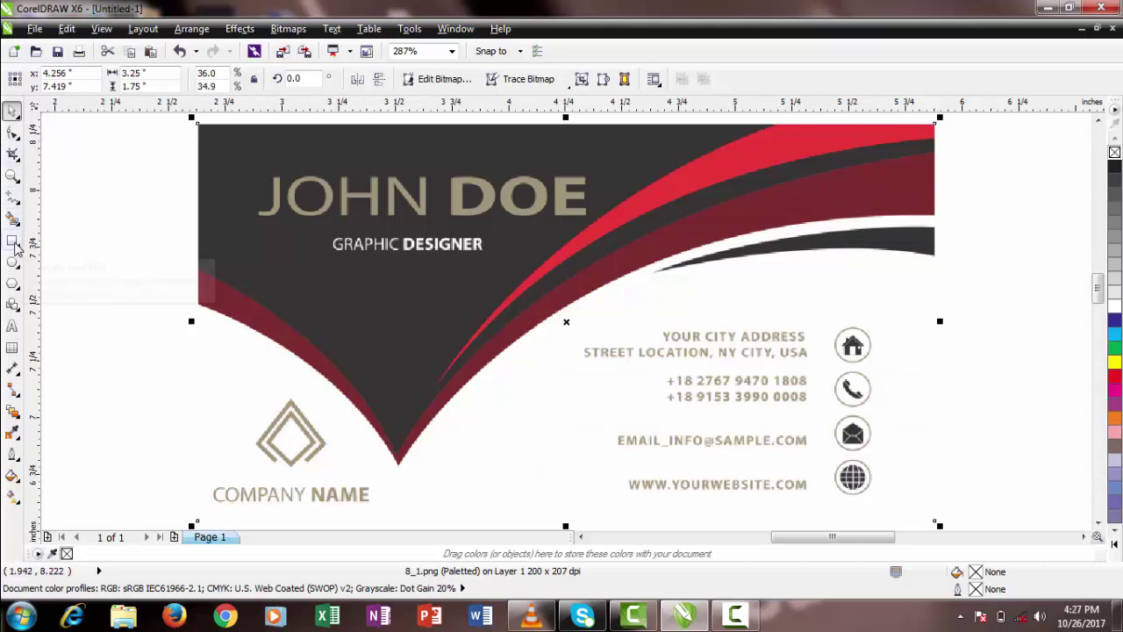
left_click(12, 240)
mouse_move(198, 124)
left_mouse_down()
mouse_move(221, 134)
mouse_move(225, 201)
mouse_move(433, 328)
mouse_move(822, 431)
mouse_move(935, 430)
mouse_move(937, 452)
left_mouse_up()
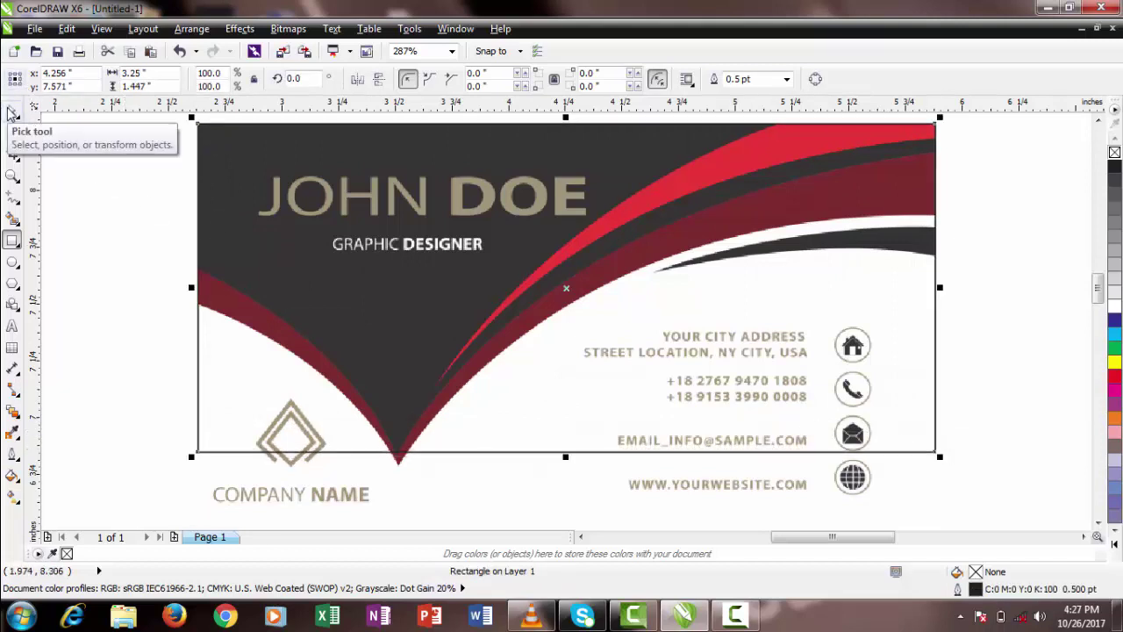
left_click(11, 112)
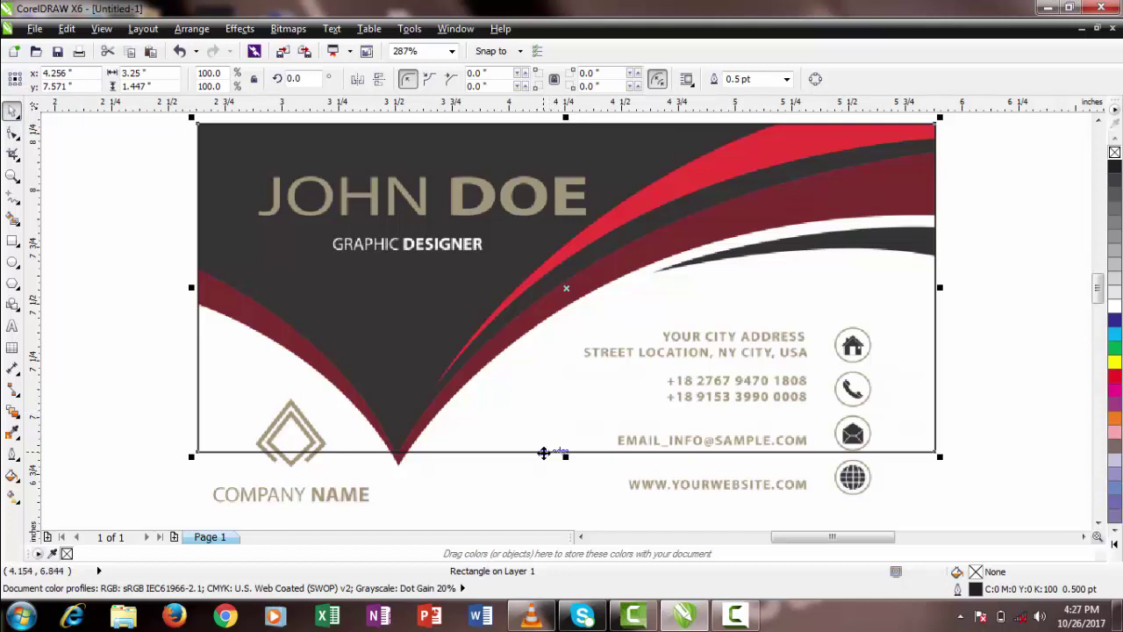
right_click(544, 452)
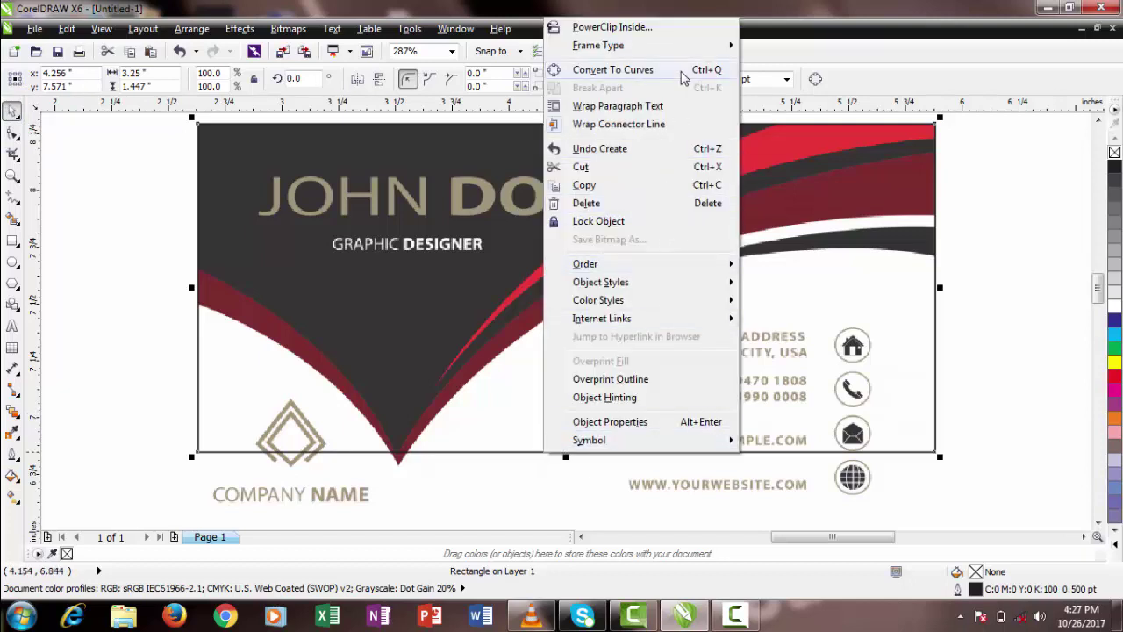
left_click(614, 70)
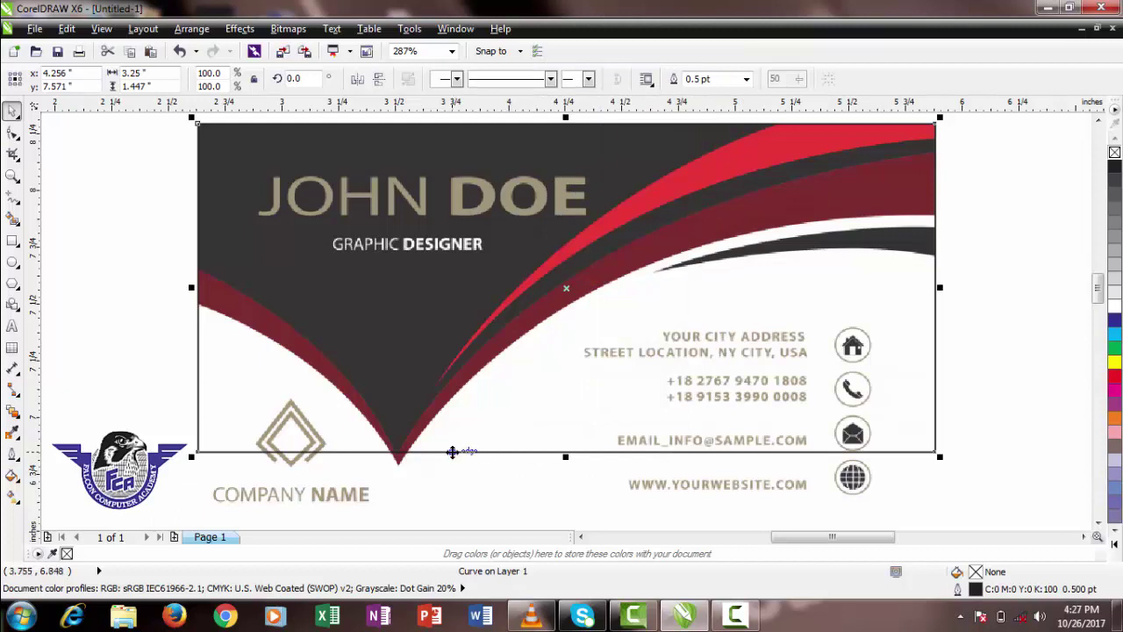
- Reshape the outline to the dark area by adding nodes at the V tip and both side edges and deleting the two lower corner nodes
key("F10")
left_click(399, 458)
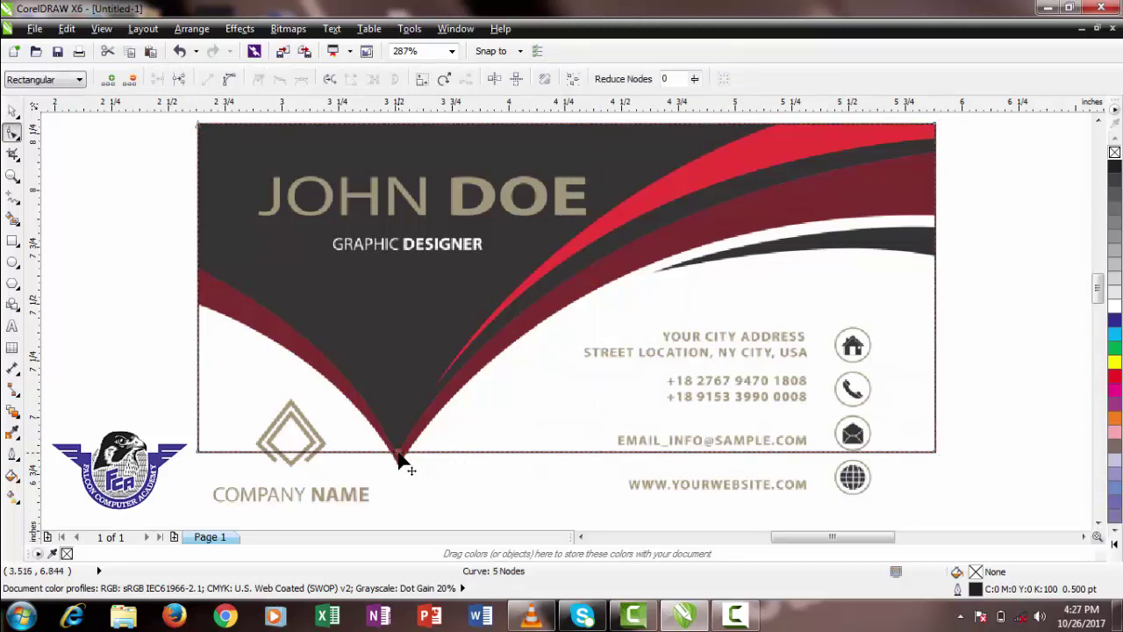
double_click(202, 281)
left_click_drag(156, 395, 268, 503)
key("Delete")
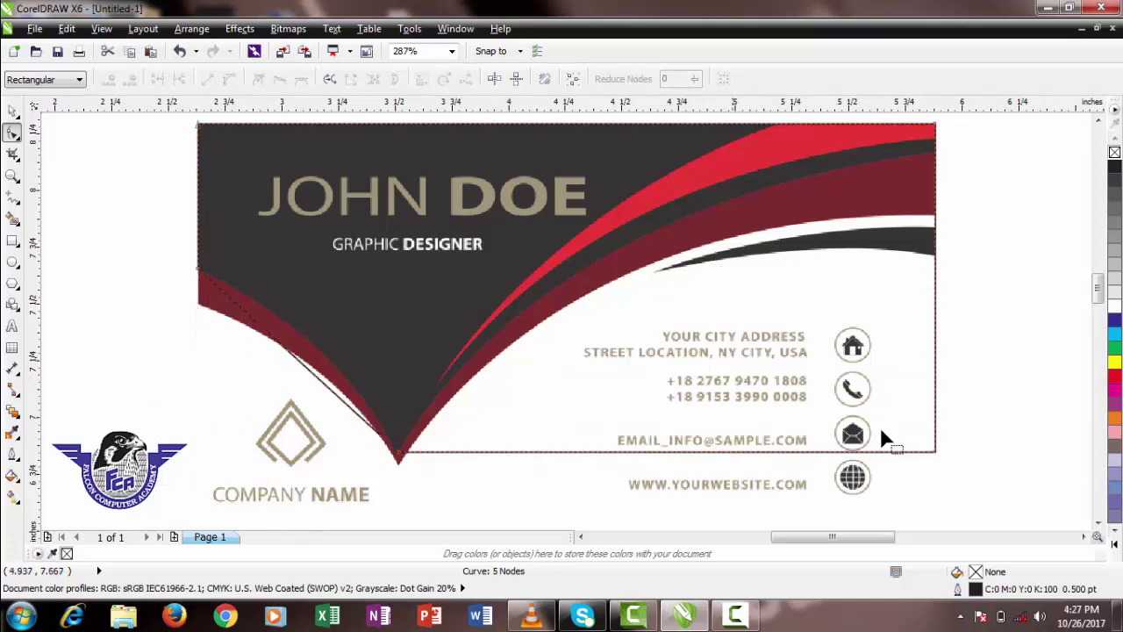
double_click(936, 154)
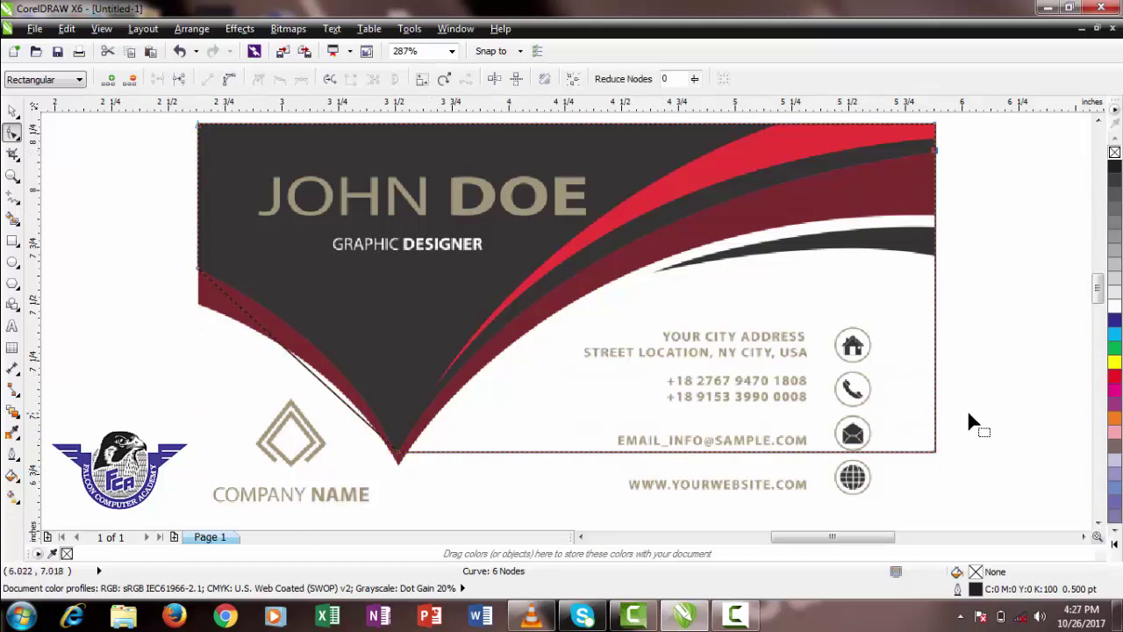
left_click_drag(860, 500, 854, 489)
key("Delete")
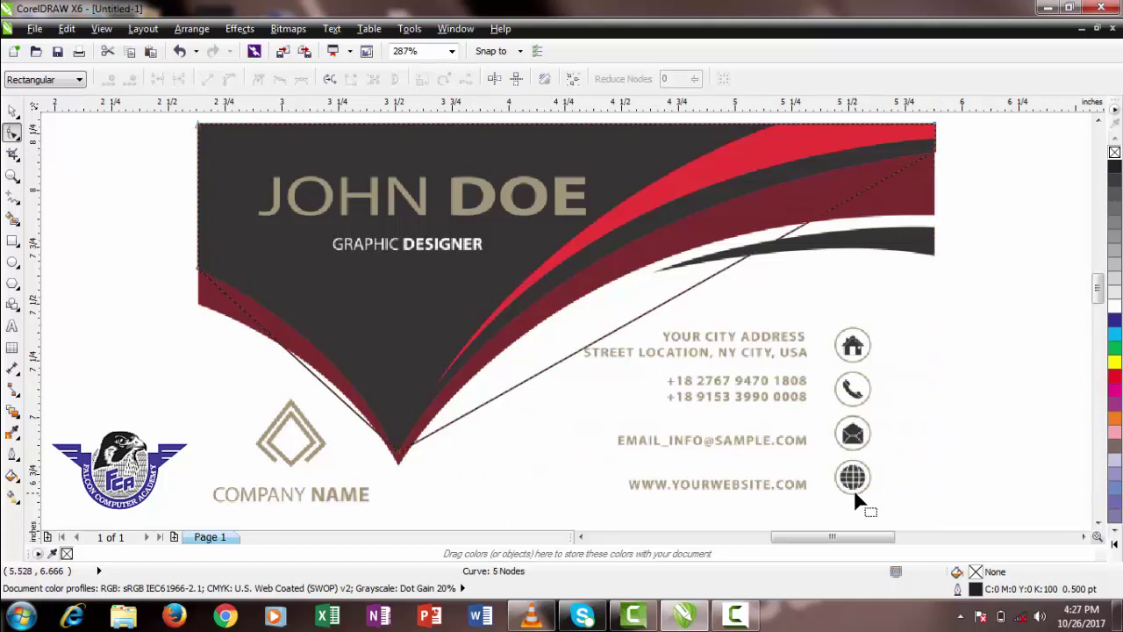
- Convert the outline's two slanted segments to curves and bend them along the edges of the dark shape
right_click(695, 287)
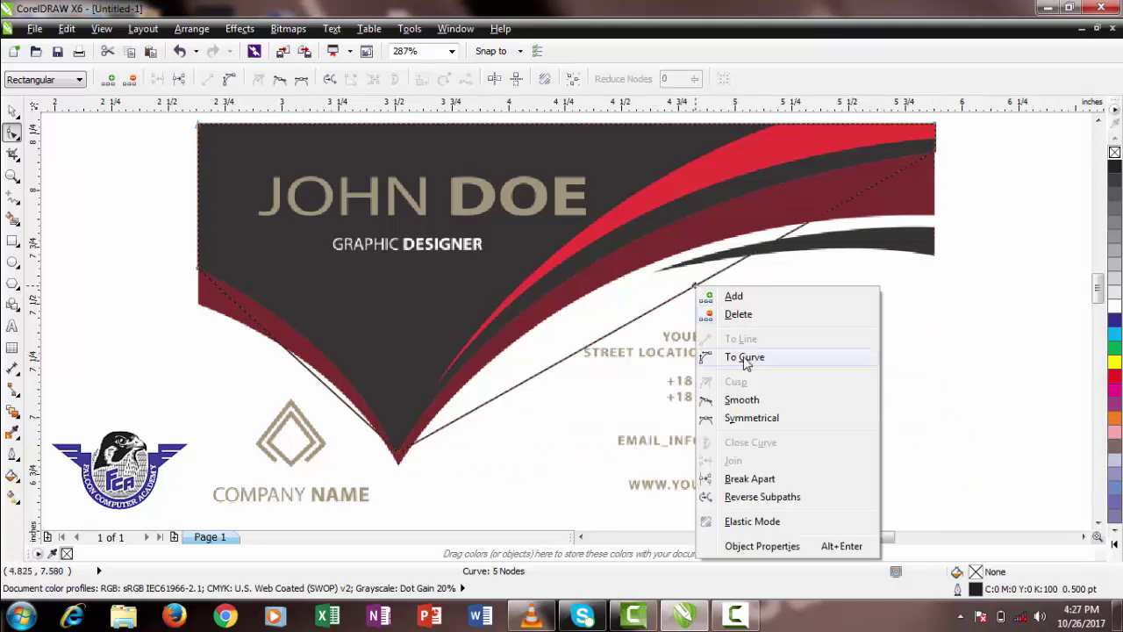
left_click(744, 357)
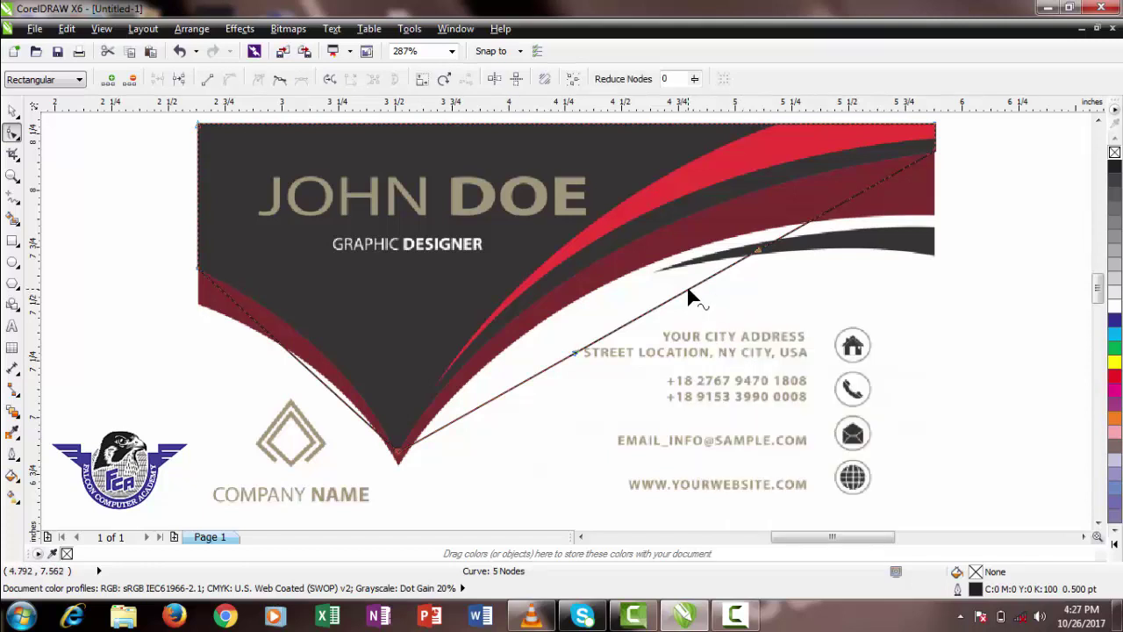
left_click_drag(696, 296, 627, 249)
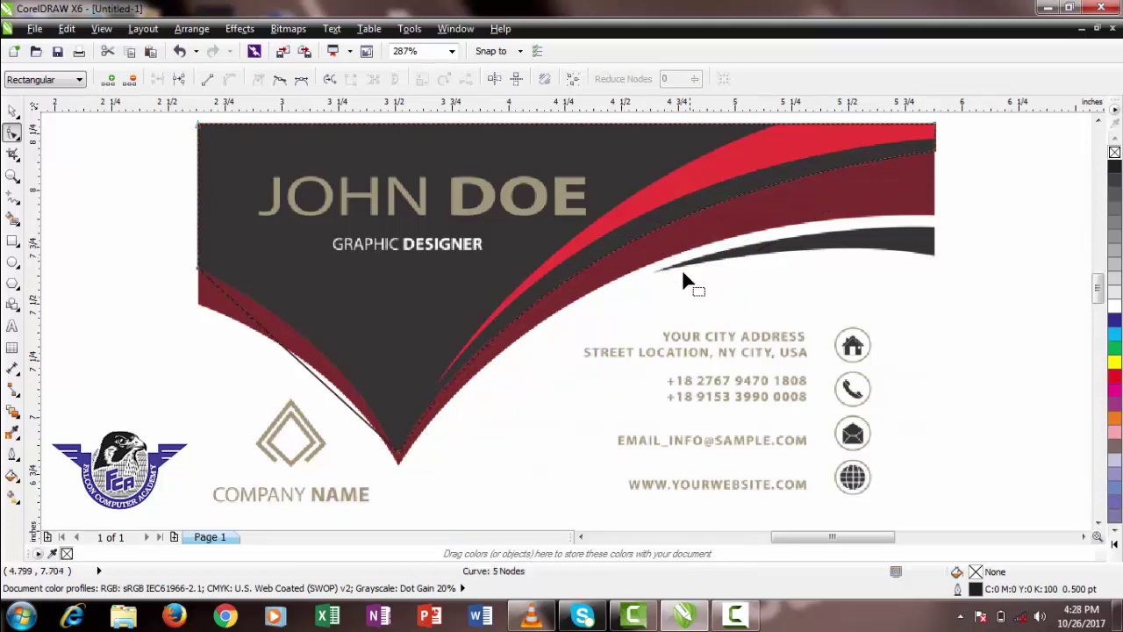
right_click(317, 379)
left_click(363, 176)
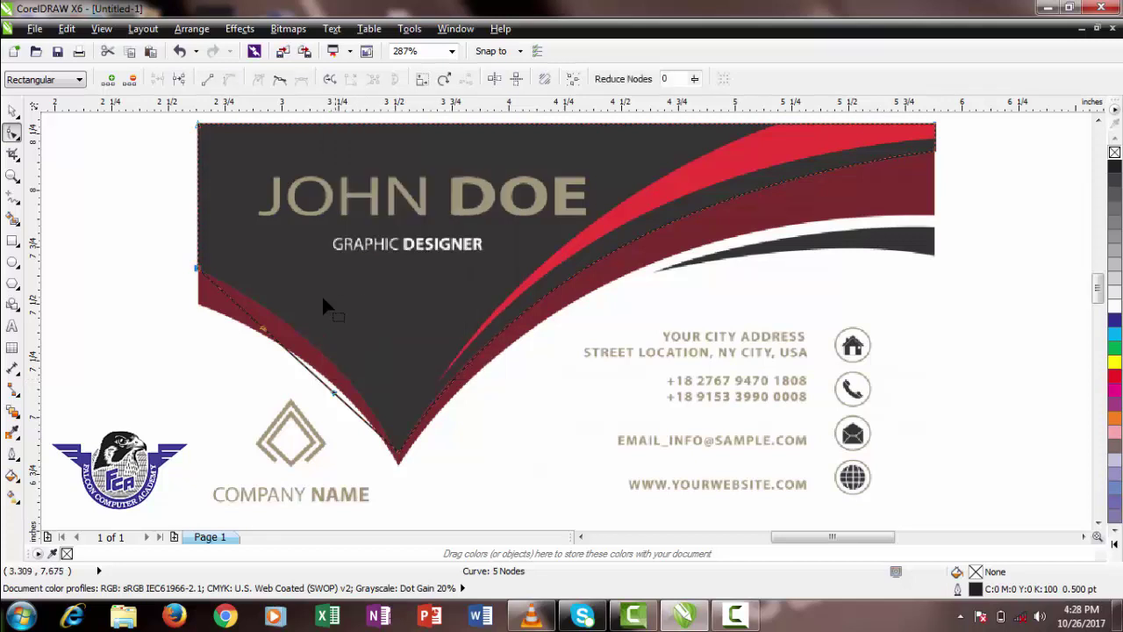
left_click_drag(297, 367, 316, 352)
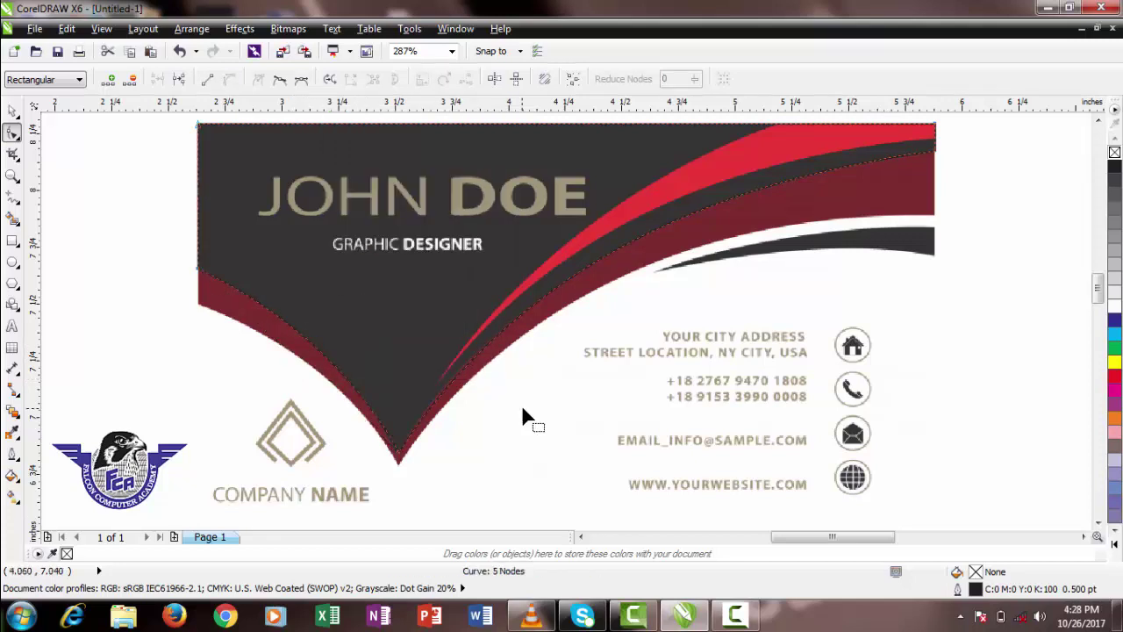
left_click(12, 111)
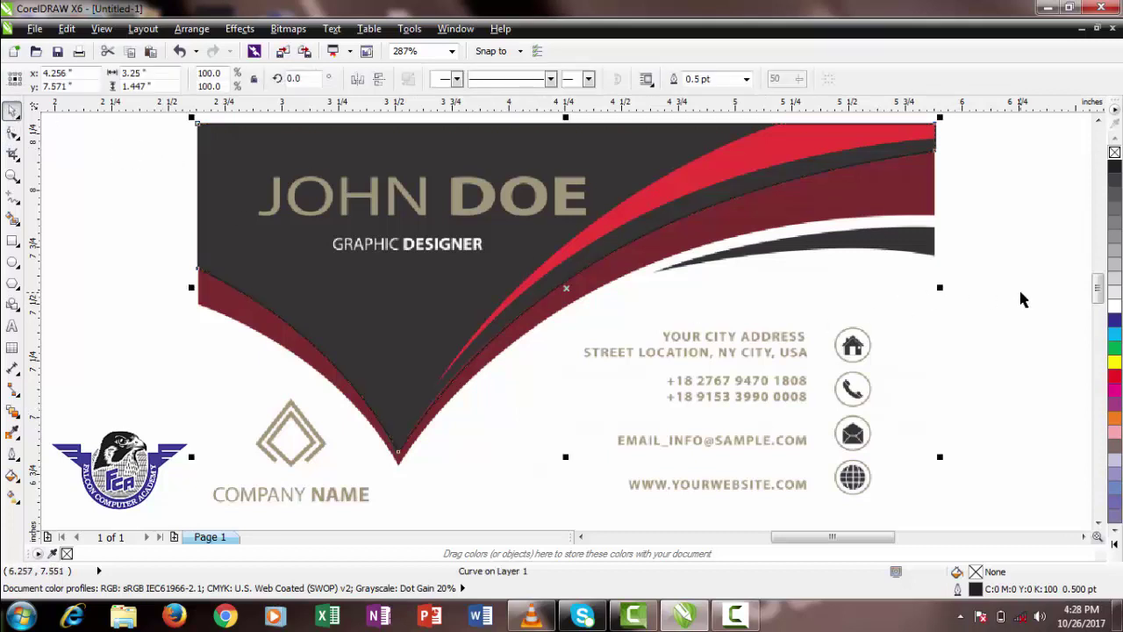
- Delete the imported card image, leaving only the traced outline on the page
scroll(1019, 299, "down", 3)
left_click(933, 344)
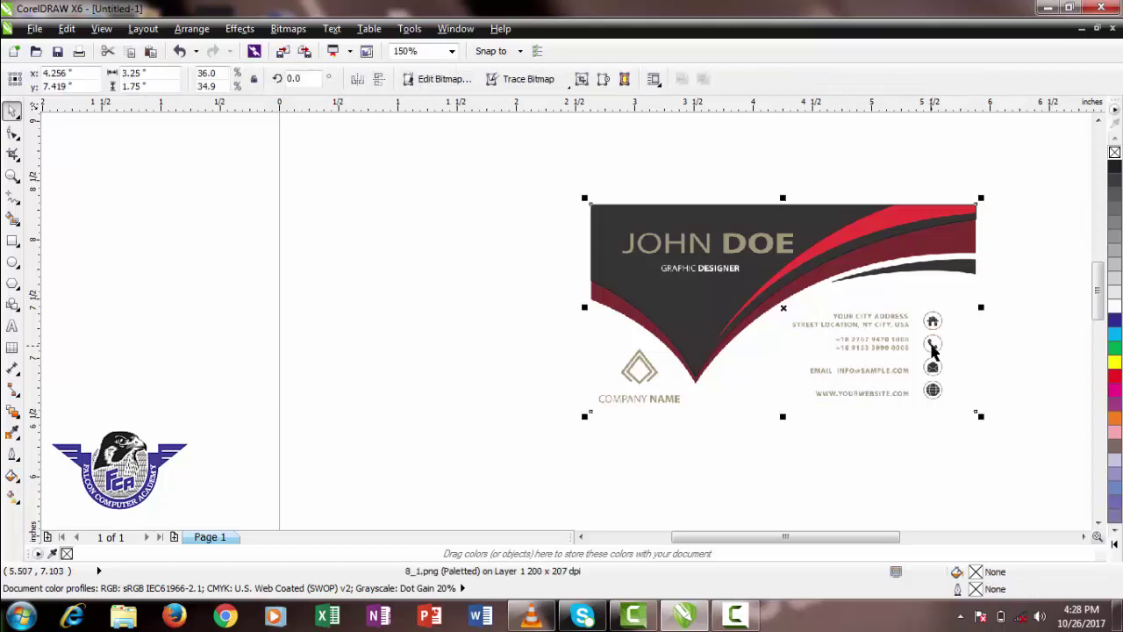
left_click(1029, 366)
left_click(928, 367)
key("Delete")
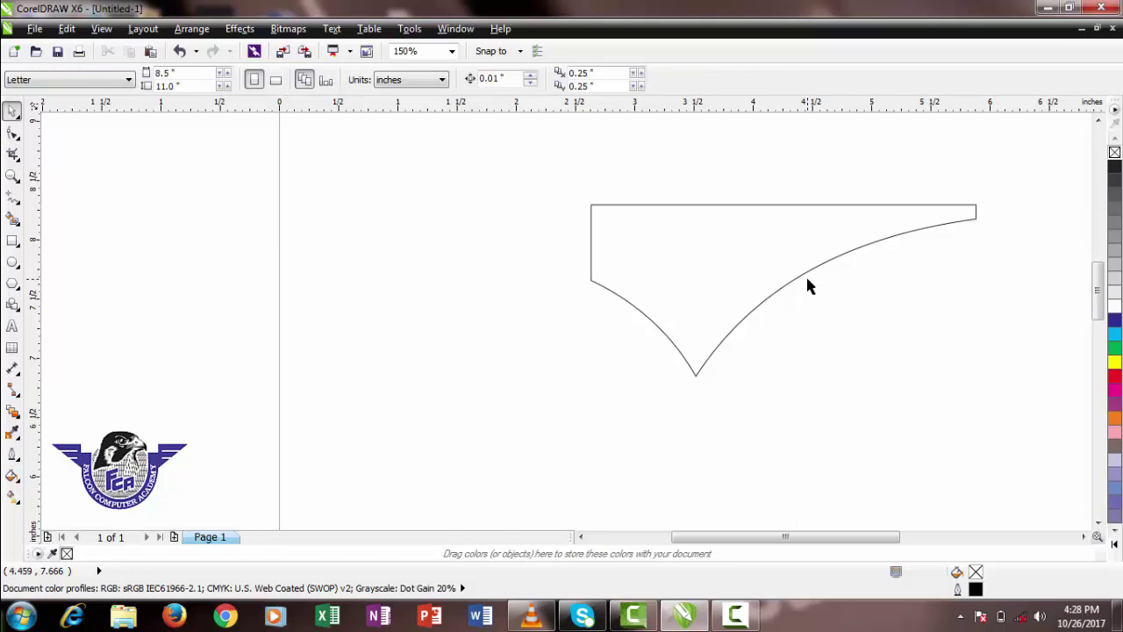
- Undo the deletion of the card image and fill the traced outline with the dark grey (#363435) sampled from it
key("ctrl+z")
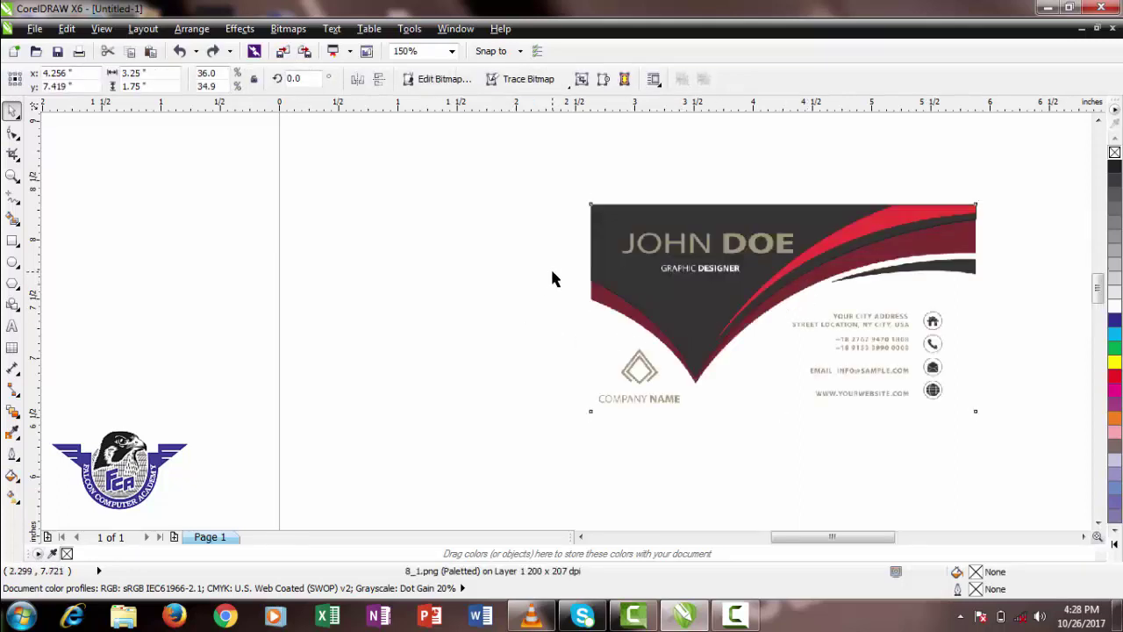
key("shift+F2")
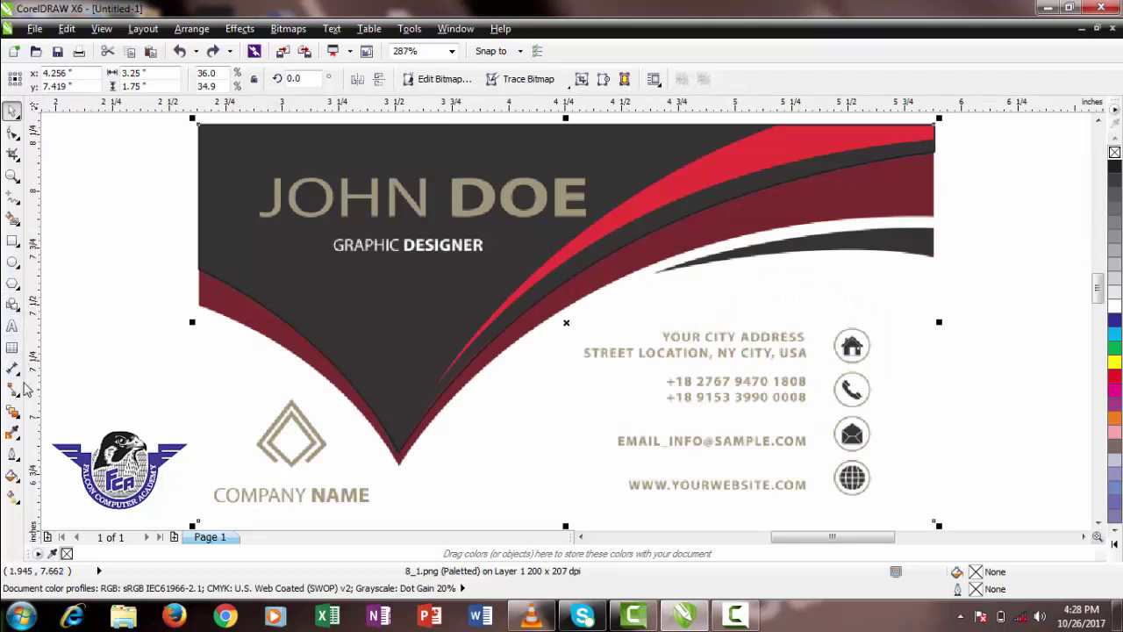
left_click(19, 438)
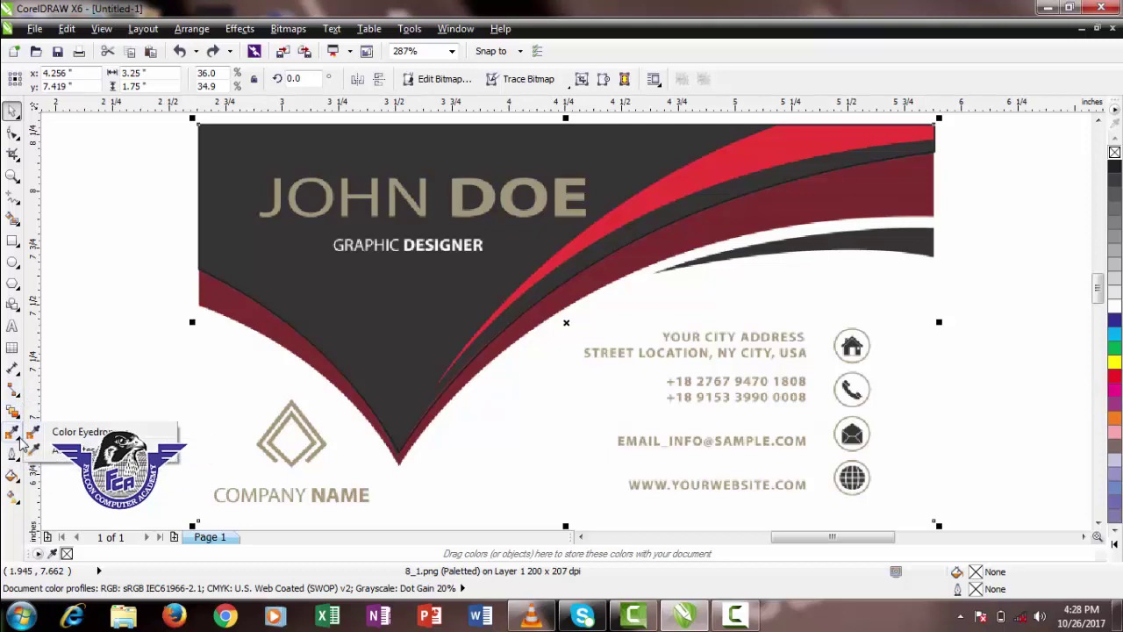
left_click(77, 432)
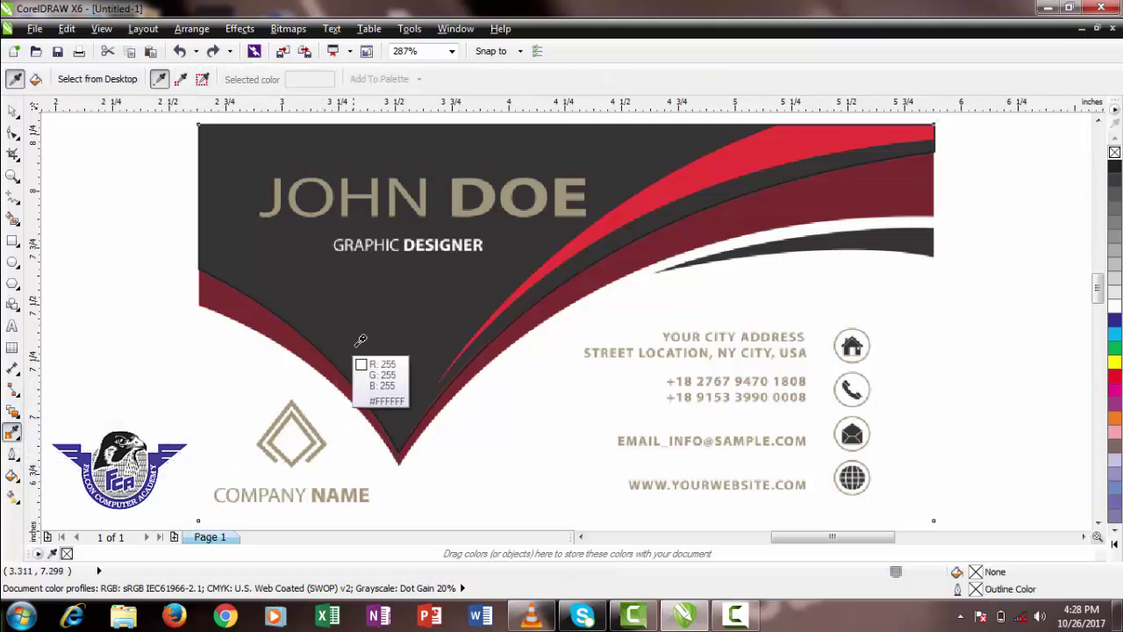
left_click(379, 331)
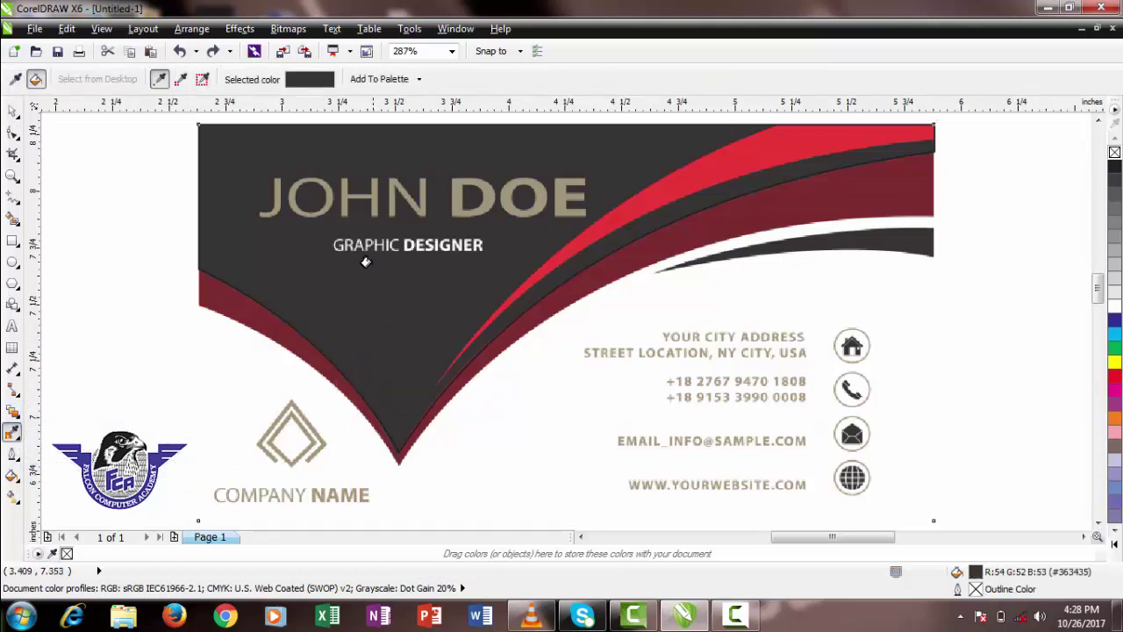
left_click(342, 198)
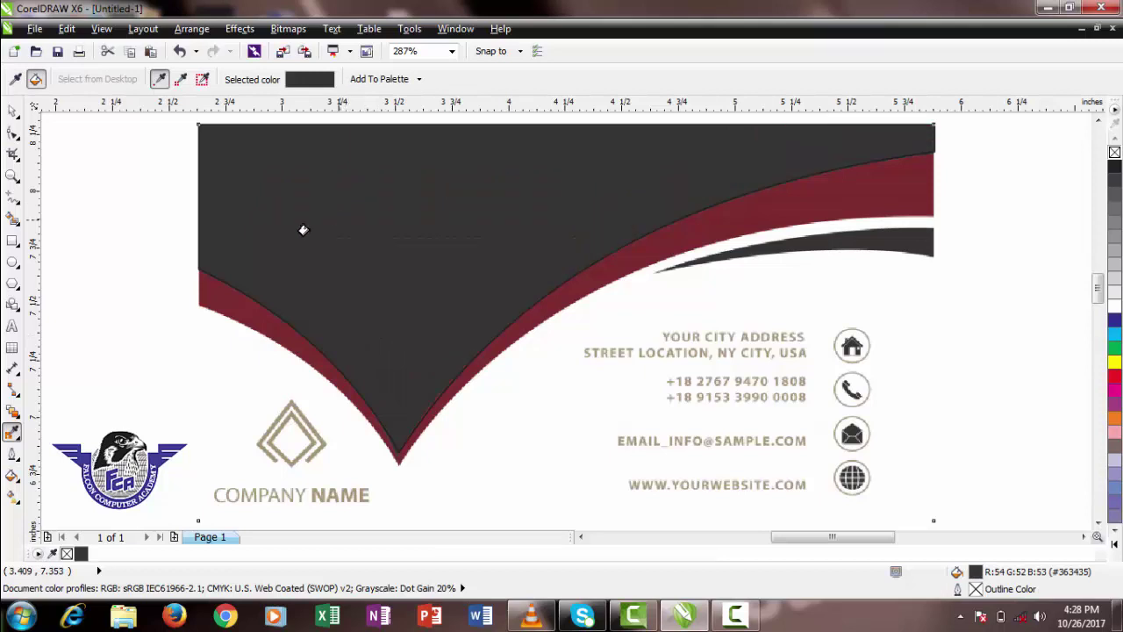
left_click(12, 112)
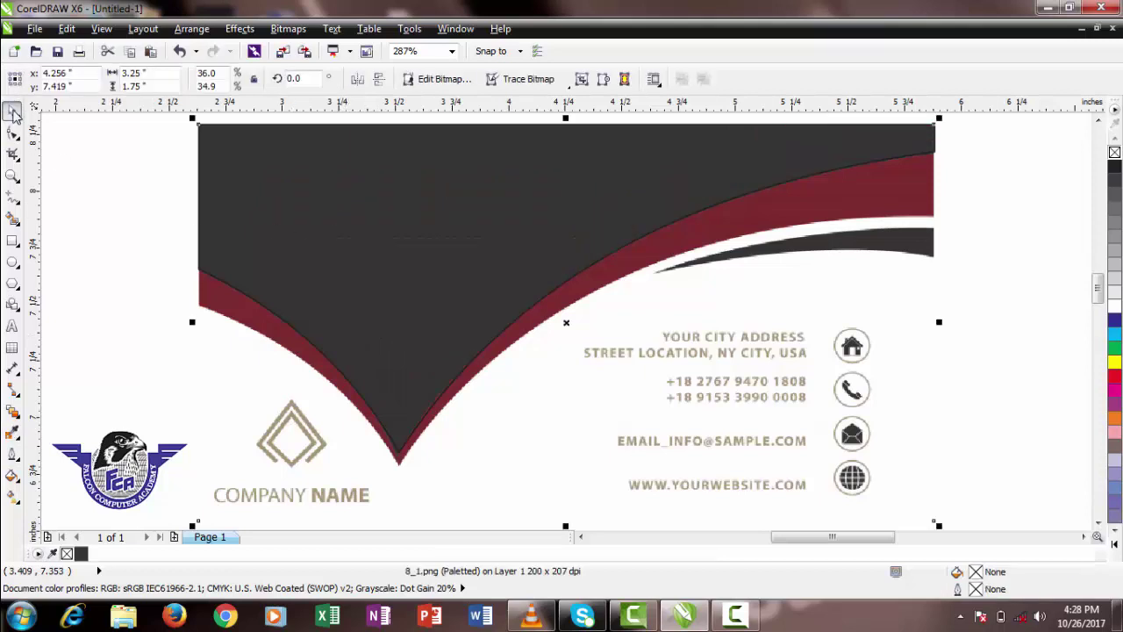
- Delete the card image to view the dark filled shape on its own, and undo that deletion
left_click(1044, 237)
left_click(817, 370)
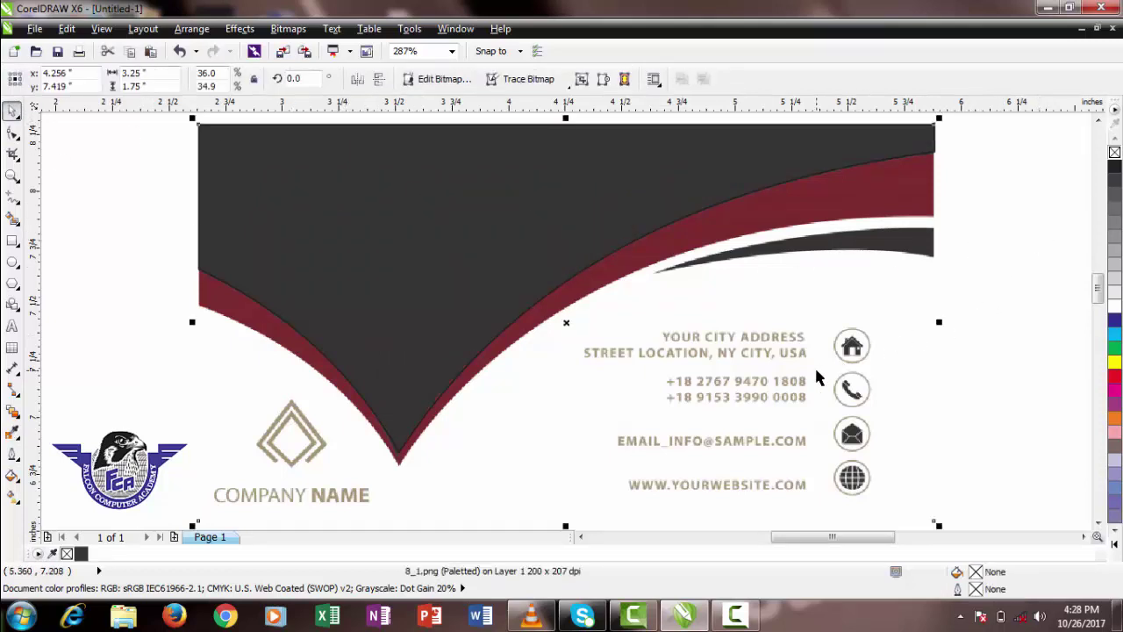
key("Delete")
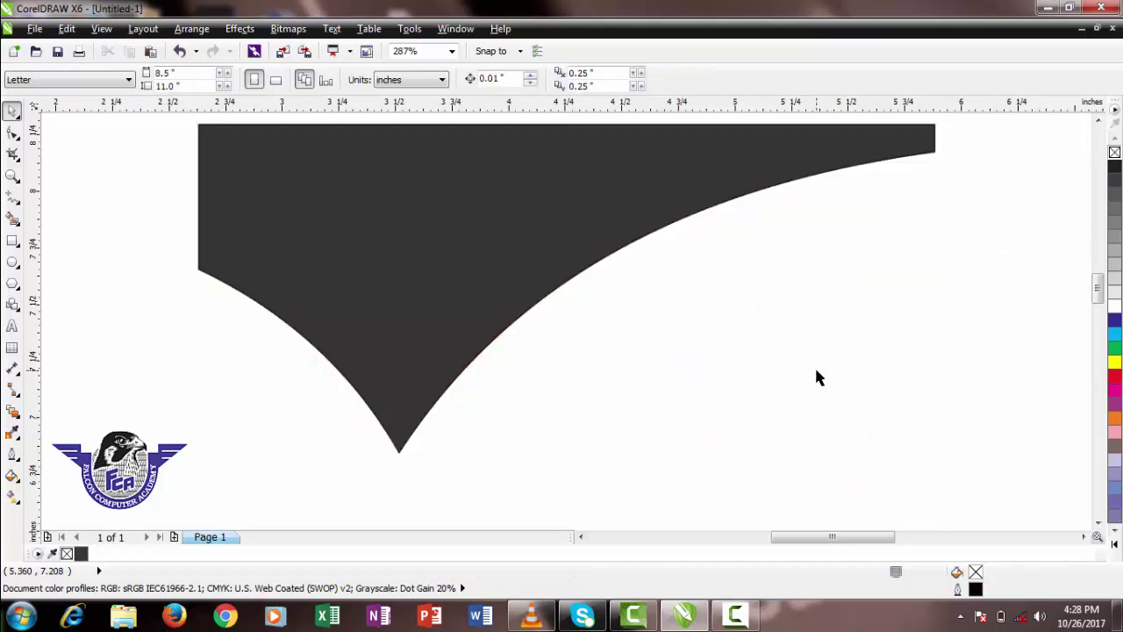
key("ctrl+z")
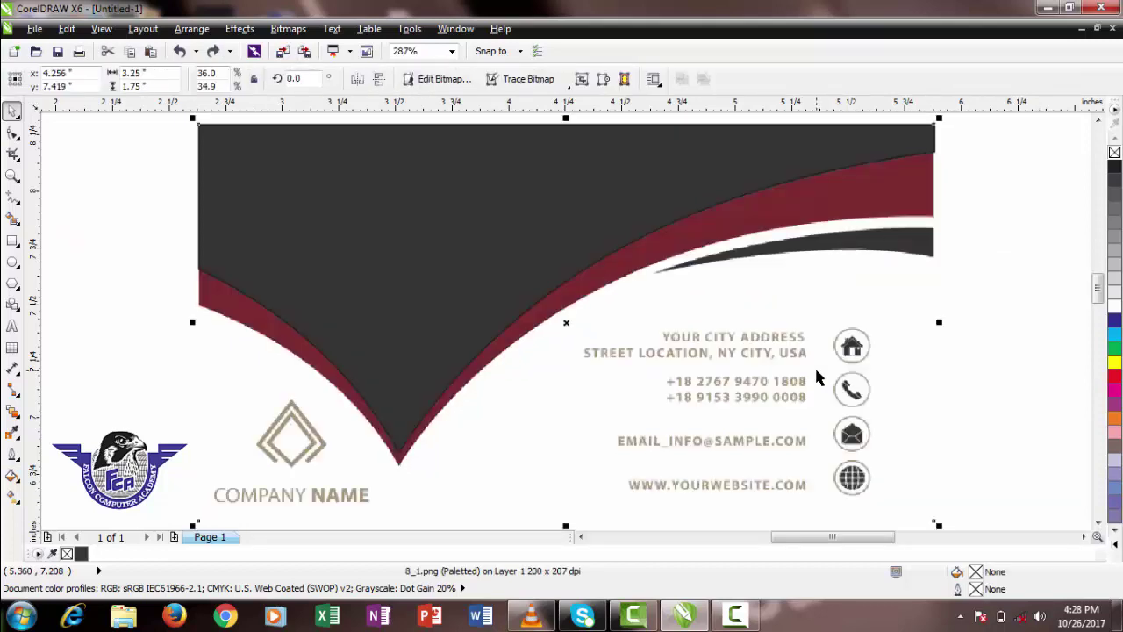
- Bring the card image to the front, above the dark filled shape
left_click(1017, 219)
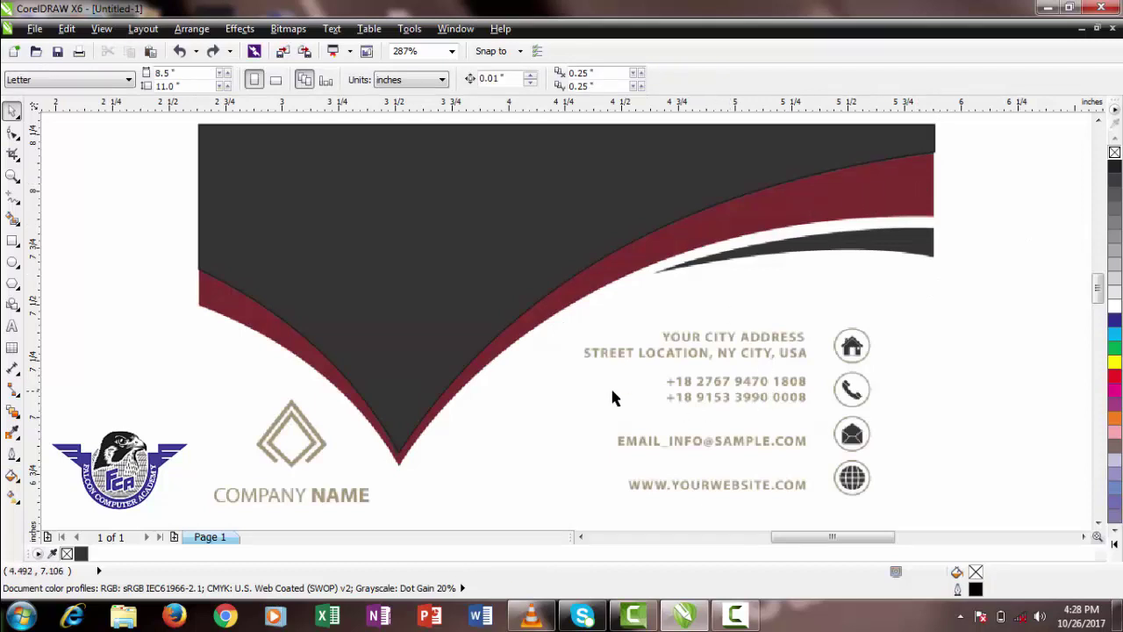
left_click(265, 316)
left_click(1015, 268)
left_click(821, 368)
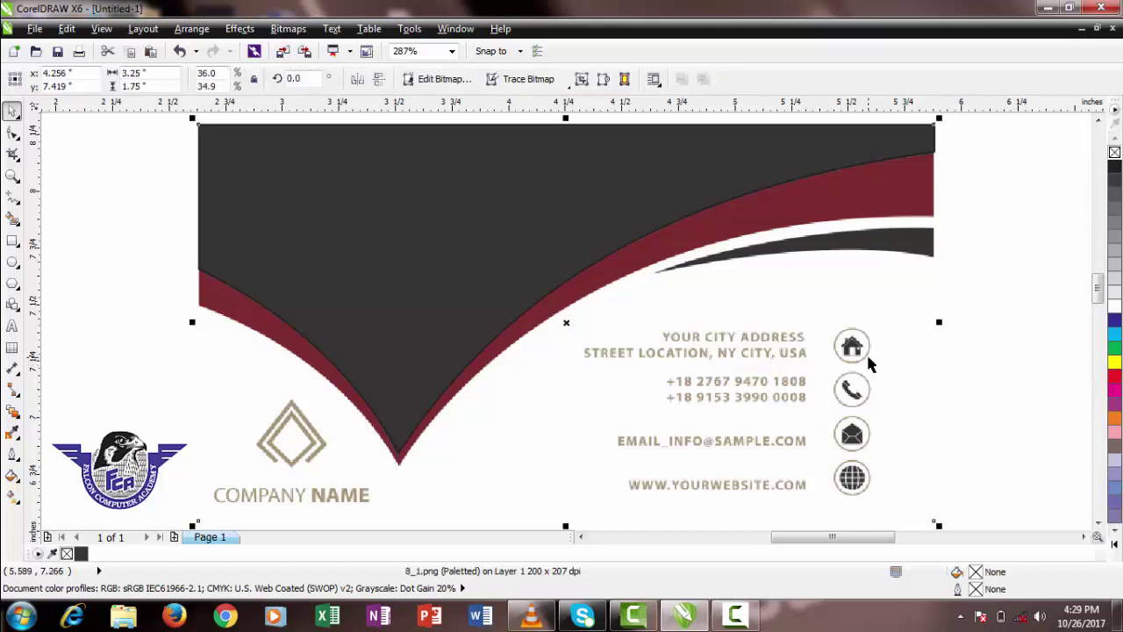
key("shift+Page_Up")
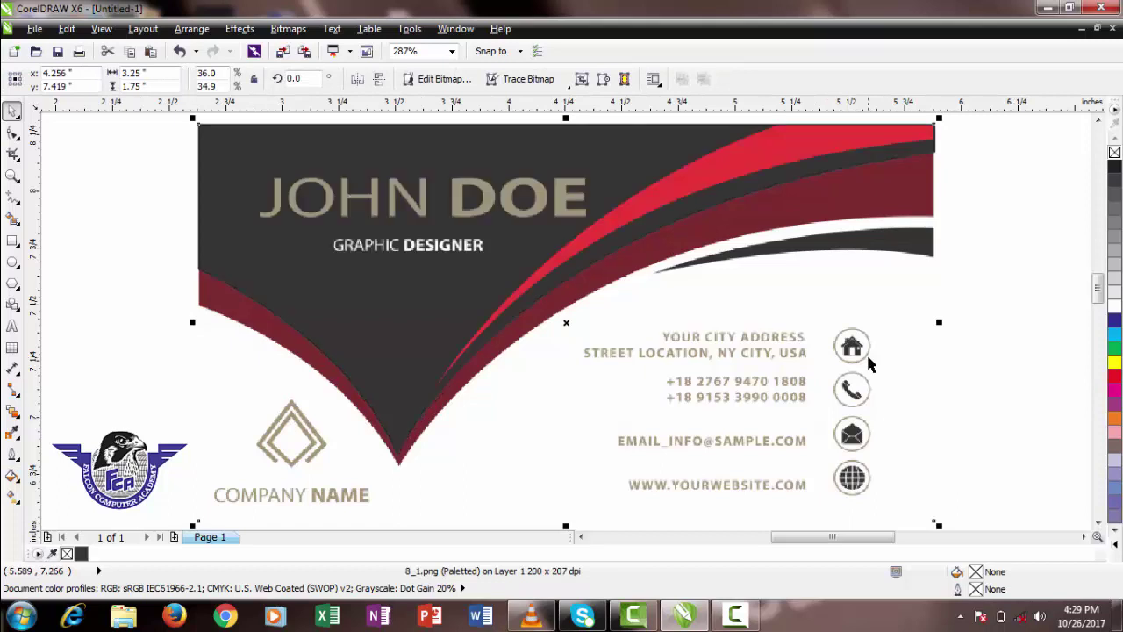
left_click(1023, 181)
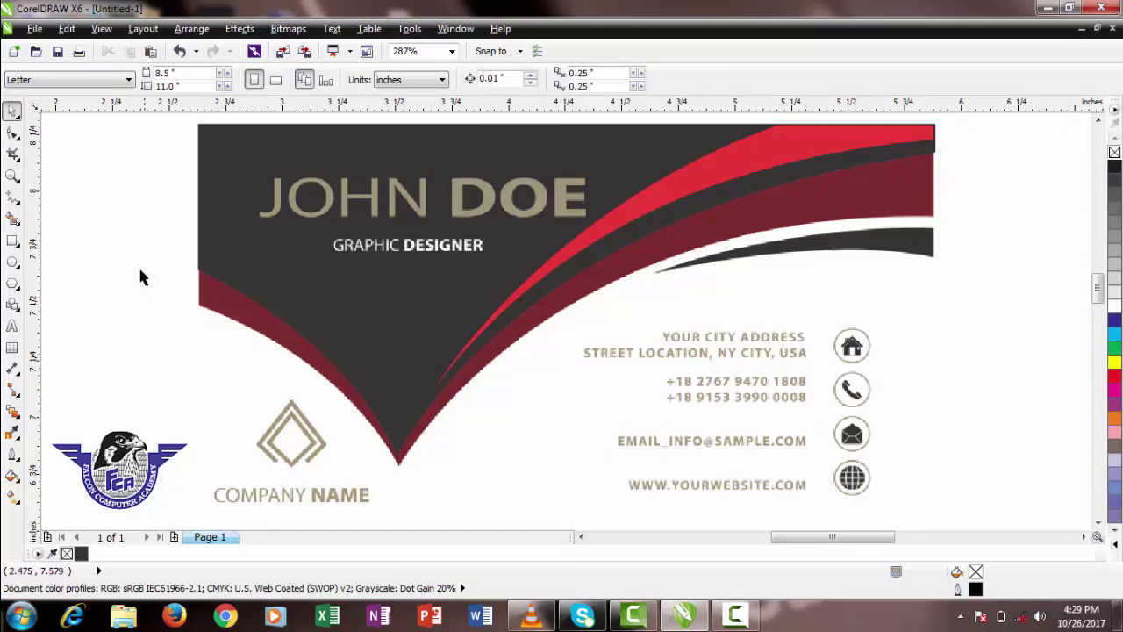
- Draw a rectangle about 1.31 by 0.20 in over the wide end of the red swoosh and convert it to curves
left_click(12, 239)
mouse_move(626, 145)
left_mouse_down()
mouse_move(677, 178)
mouse_move(927, 193)
left_mouse_up()
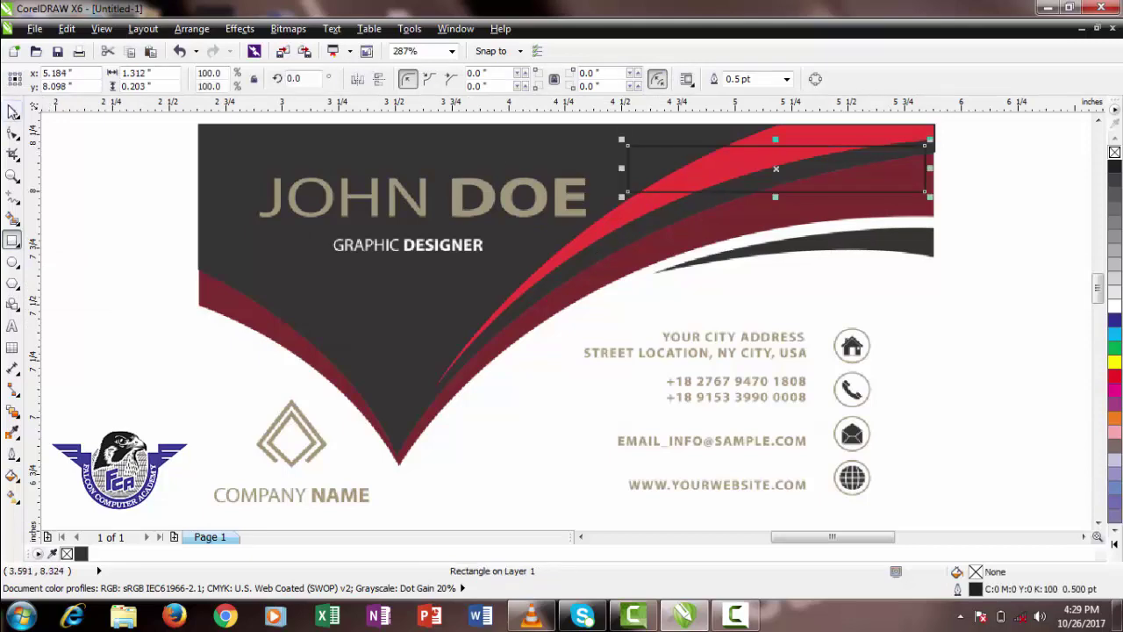
left_click(12, 110)
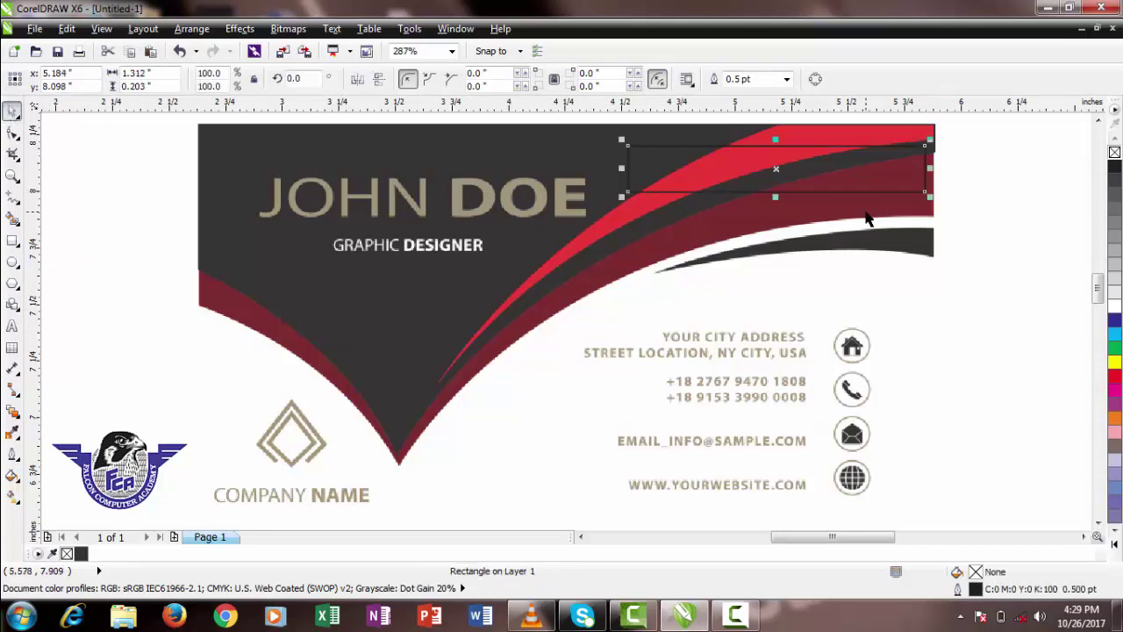
right_click(880, 191)
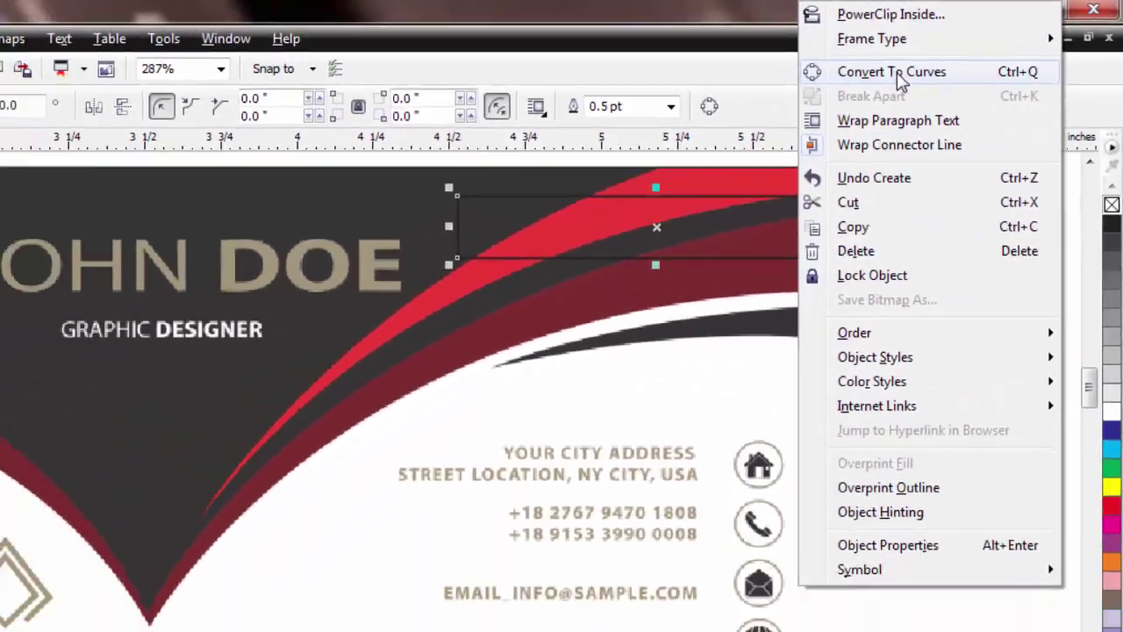
left_click(898, 75)
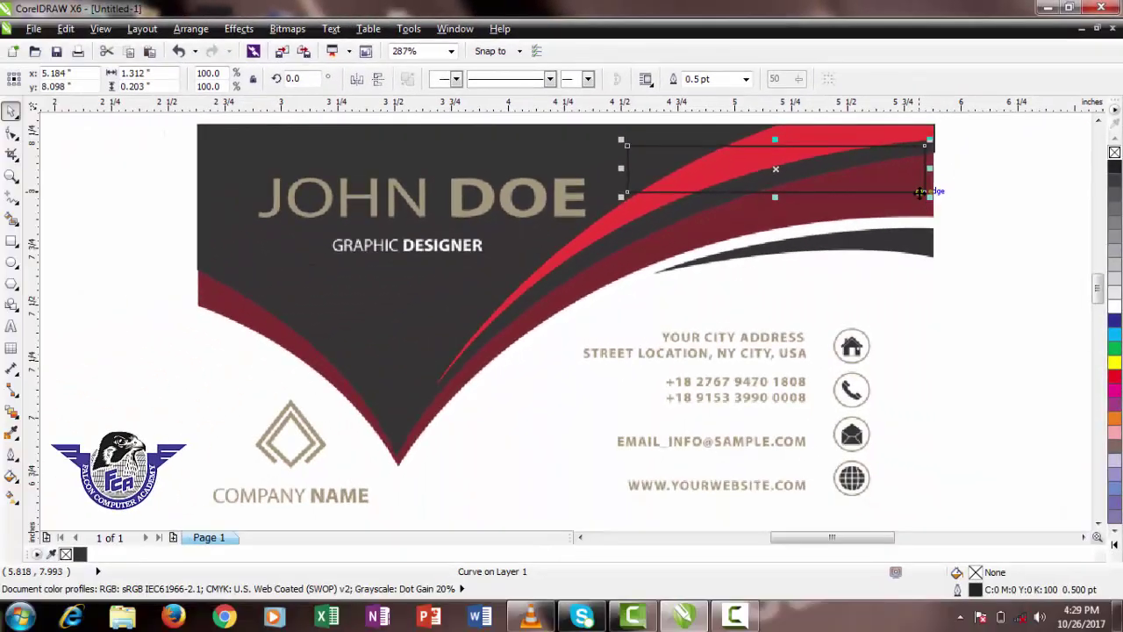
- Reshape the rectangle to the red swoosh's corners and tip, adding a node on the card's top edge and deleting the surplus corner node
key("F10")
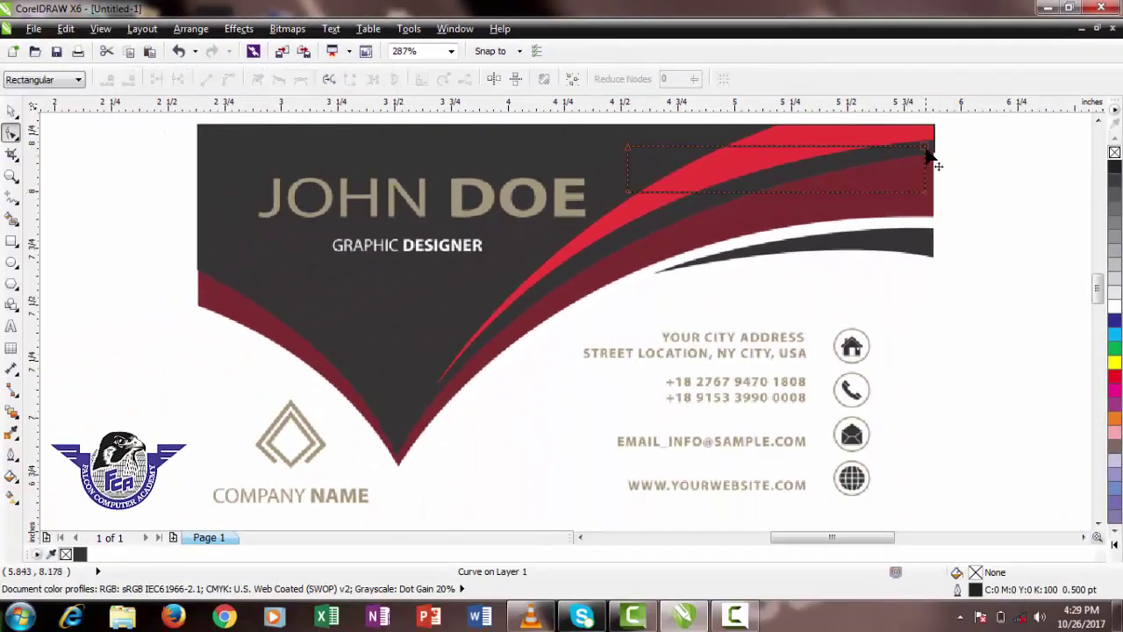
left_click_drag(926, 149, 932, 126)
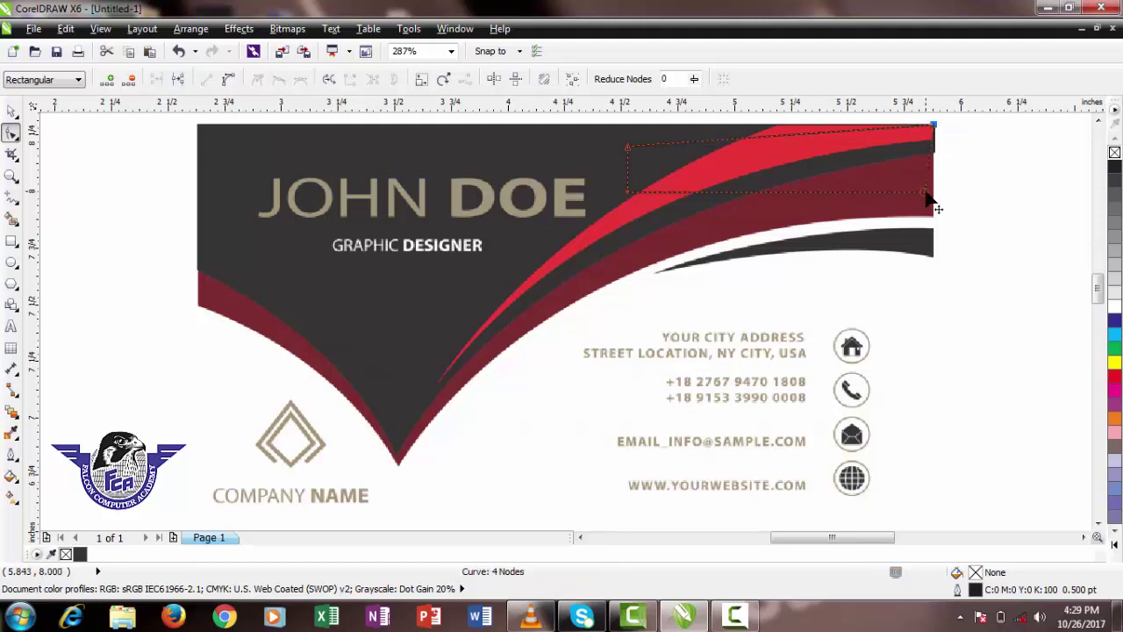
left_click_drag(927, 195, 934, 139)
left_click_drag(778, 144, 778, 130)
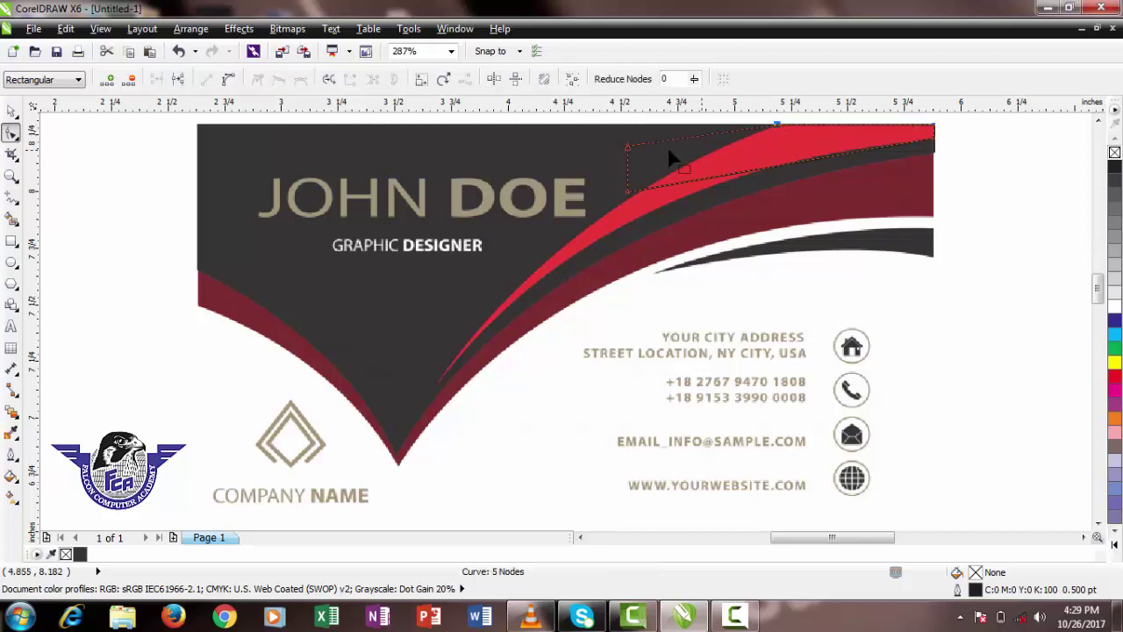
left_click_drag(619, 185, 440, 379)
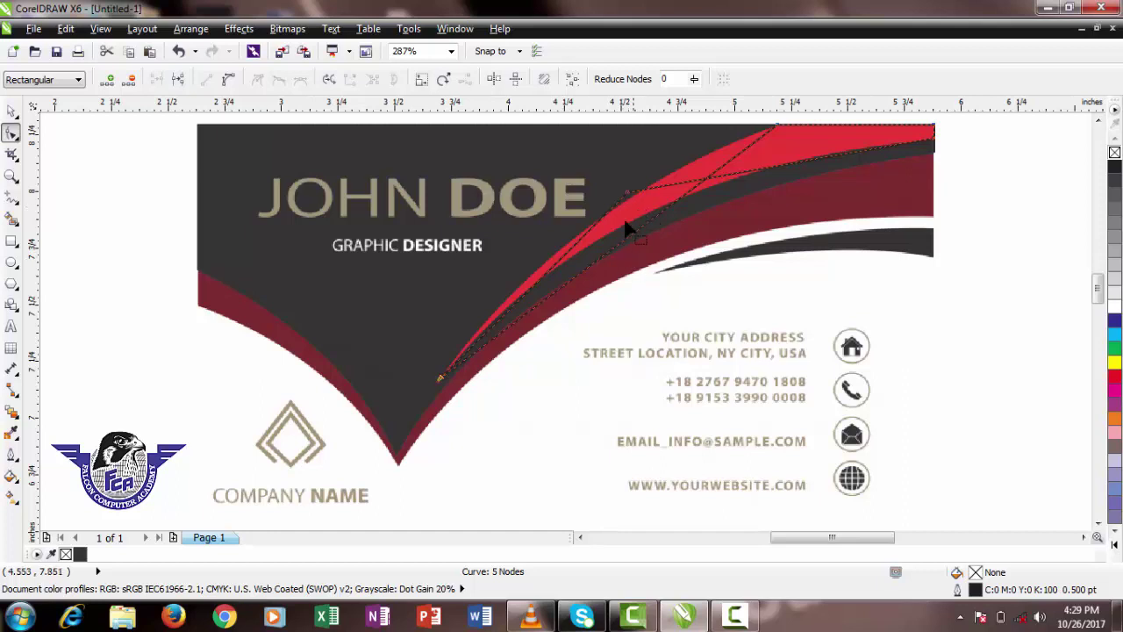
left_click_drag(628, 194, 652, 281)
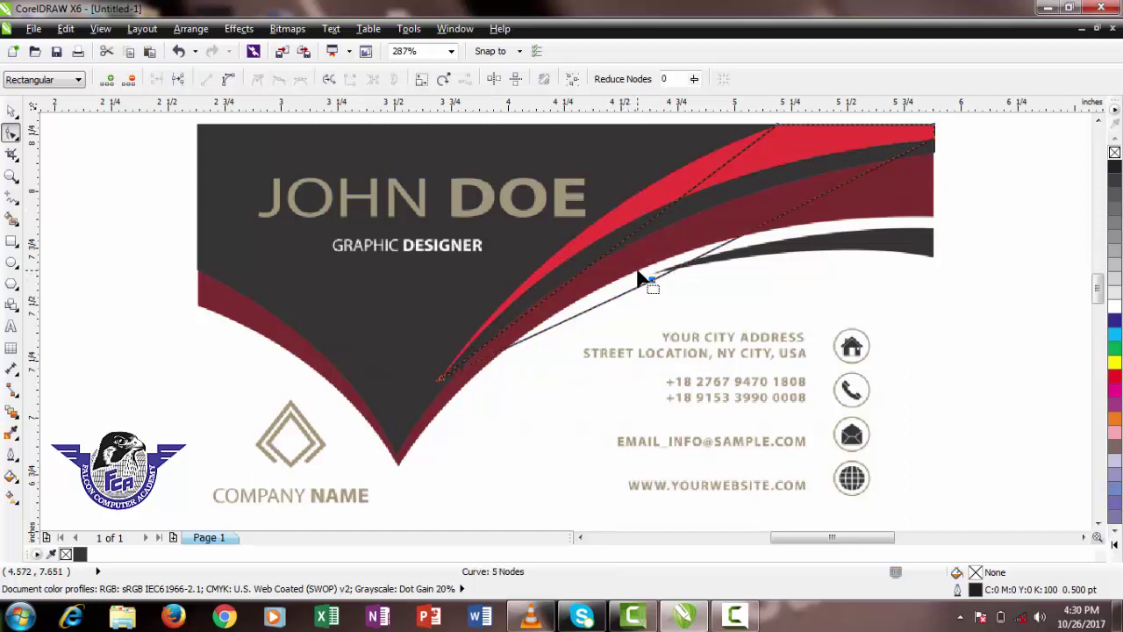
key("Delete")
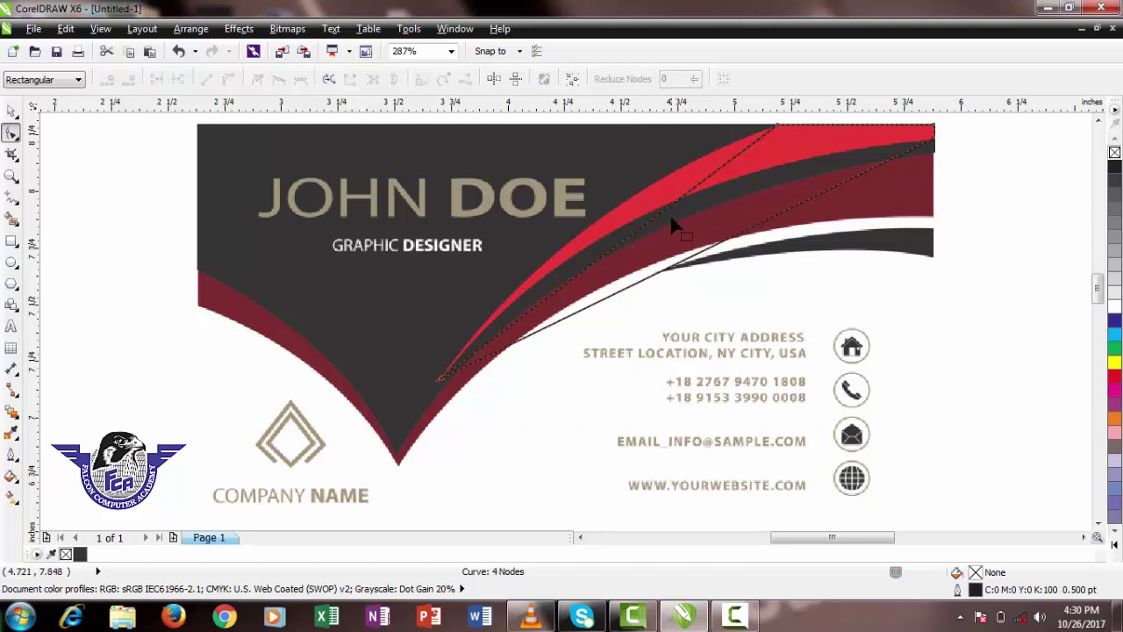
- Convert the two long segments to curves and bend them along the upper and lower edges of the red swoosh
right_click(672, 209)
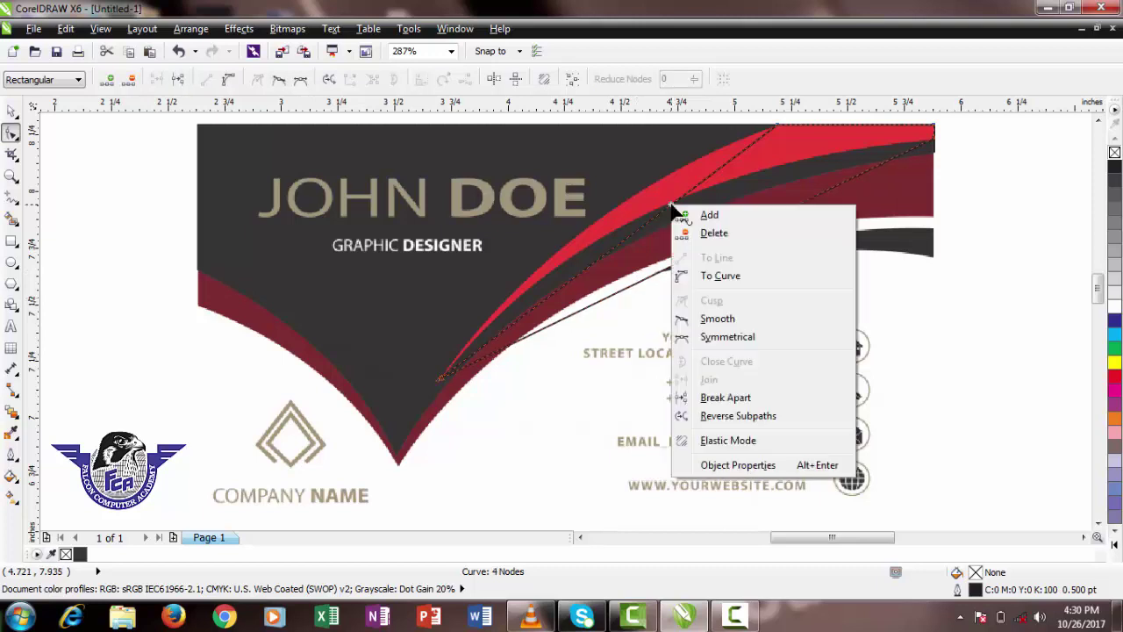
left_click(702, 273)
left_click_drag(652, 225, 608, 210)
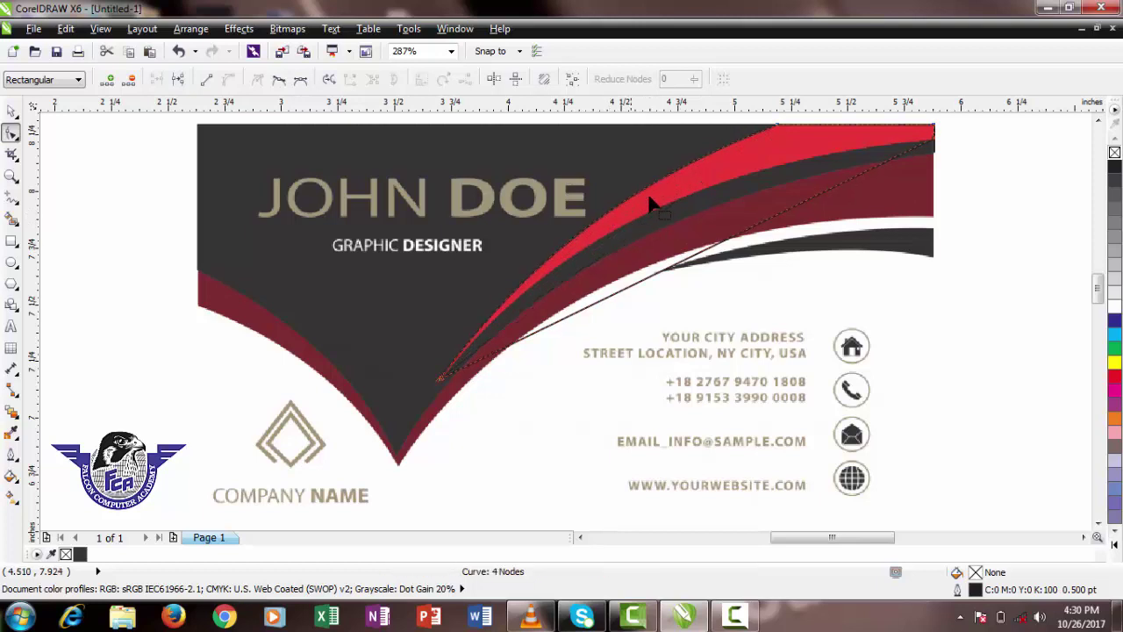
right_click(740, 240)
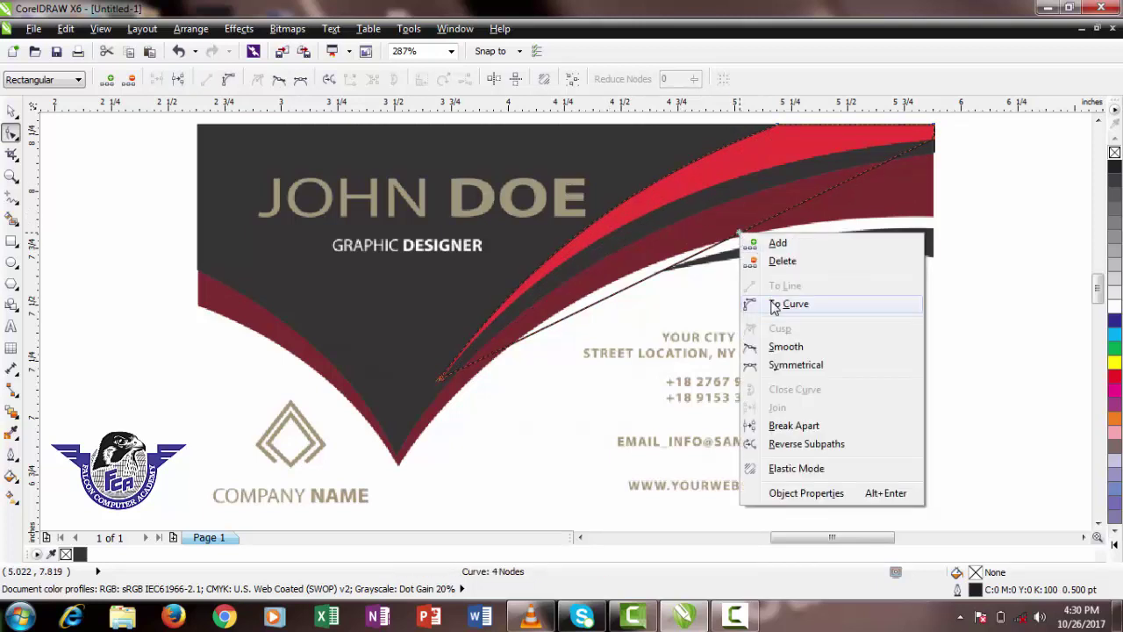
left_click(768, 303)
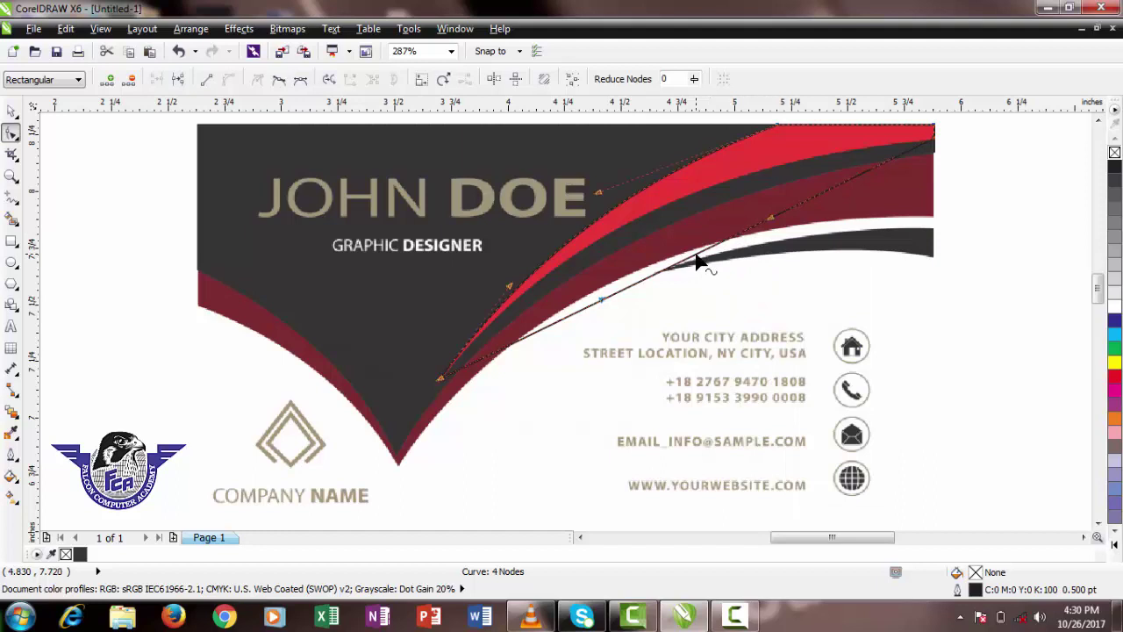
left_click_drag(698, 261, 673, 202)
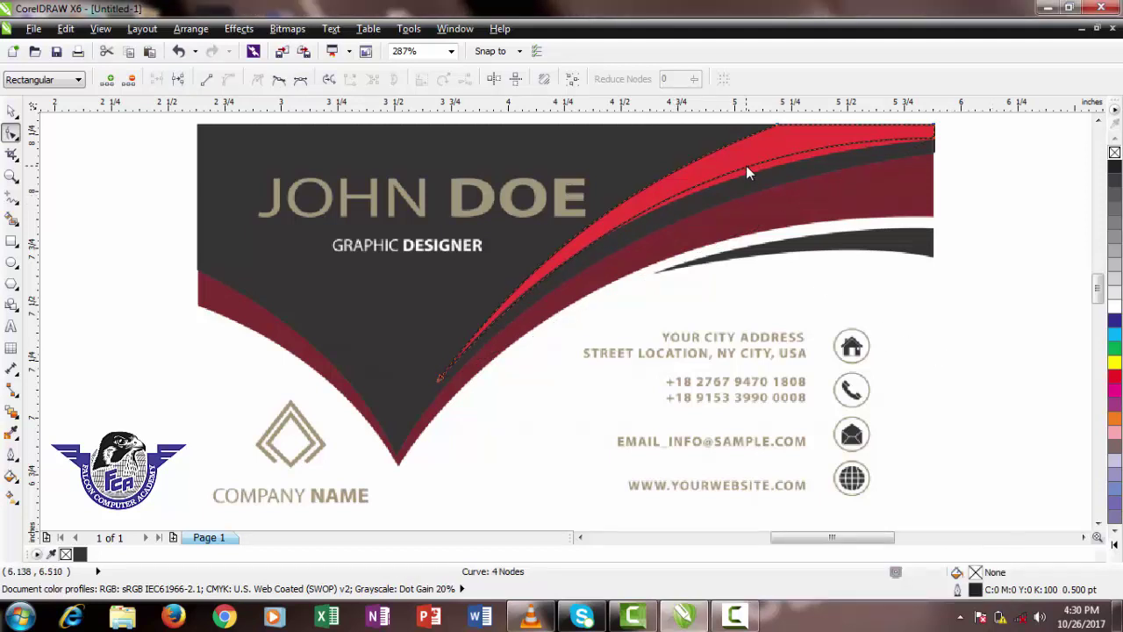
left_click_drag(738, 177, 747, 174)
- Fill the swoosh shape with the bright red (#EB3A38) sampled from the card image
left_click(13, 431)
left_click(746, 147)
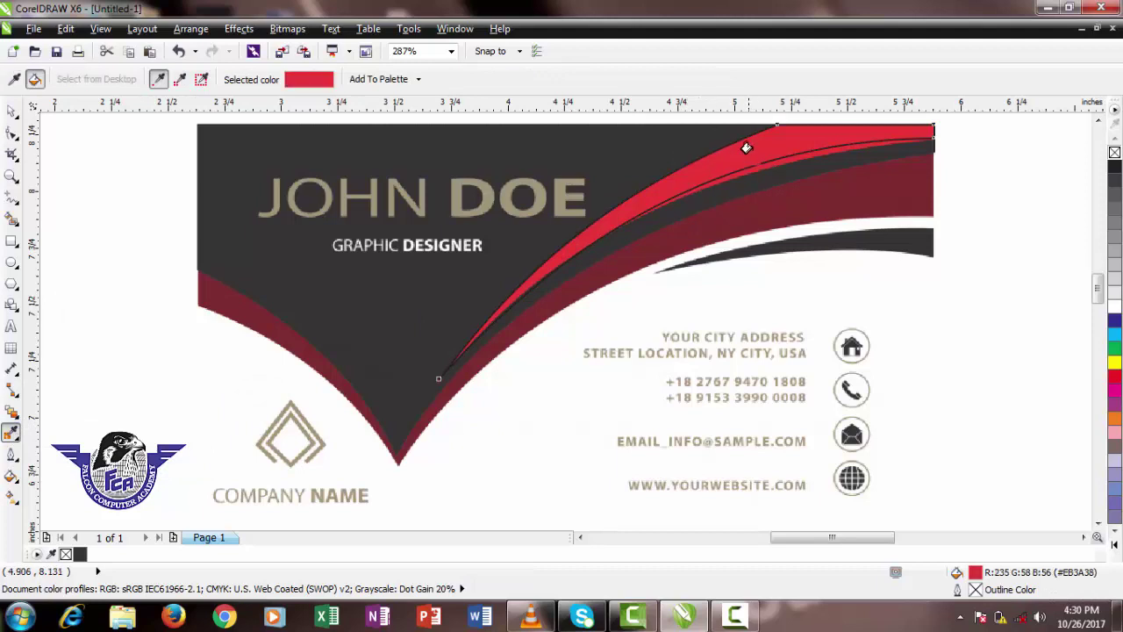
left_click(755, 143)
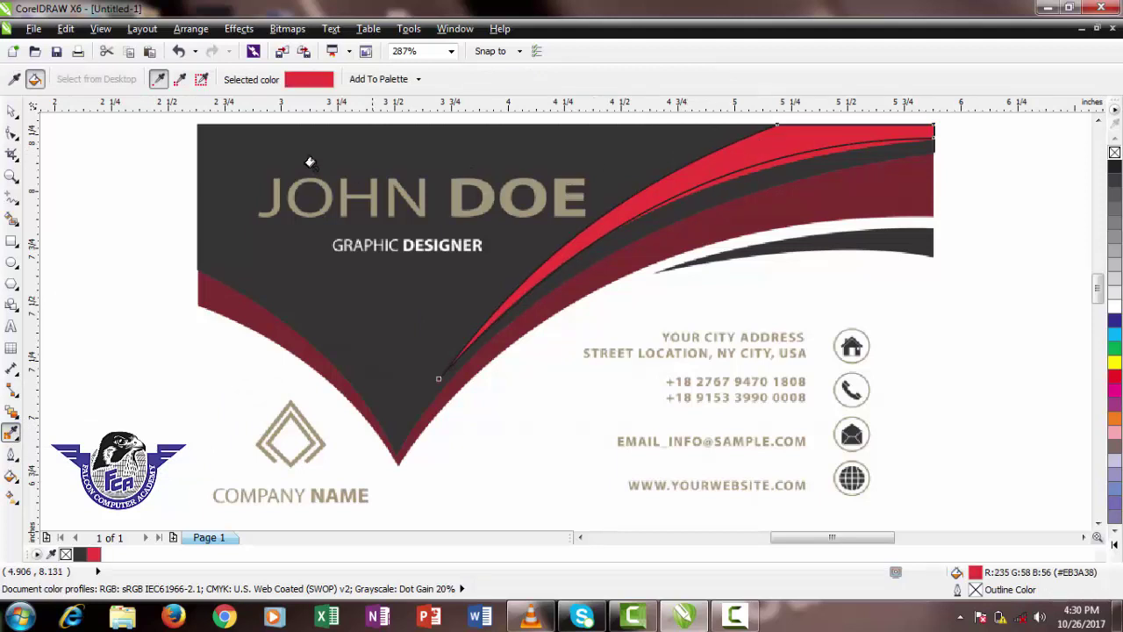
left_click(12, 114)
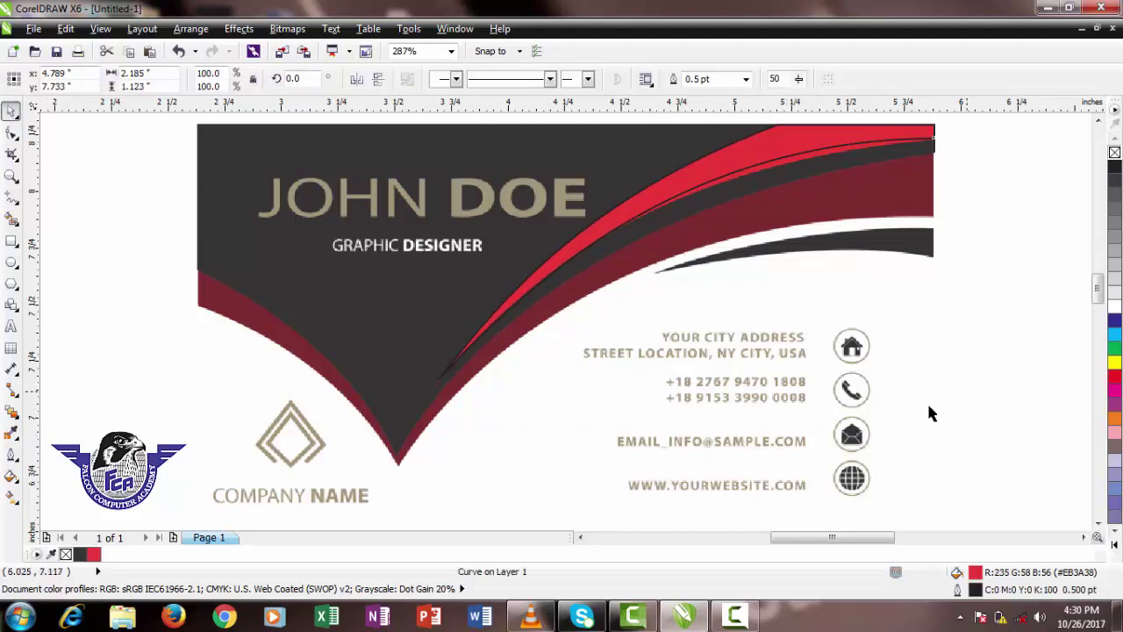
- Delete the card image to view the dark and red shapes without it, and undo that deletion
left_click(869, 426)
key("Delete")
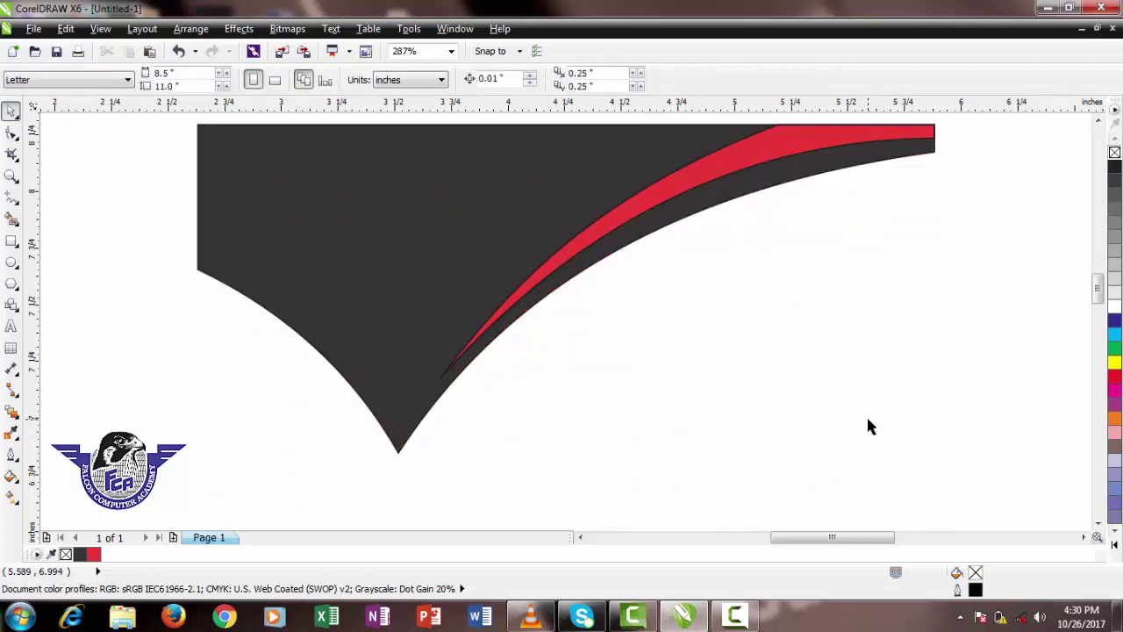
key("ctrl+z")
- Draw a closed straight-sided outline with the Freehand tool through the maroon band's end corners and its upper and lower V tips
left_click(1004, 239)
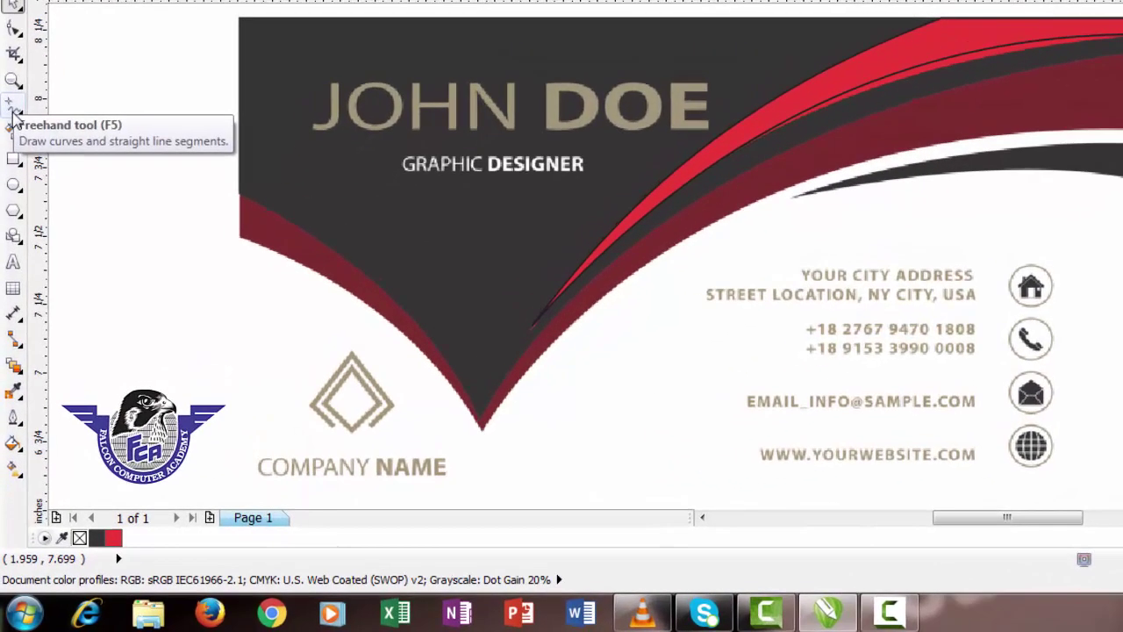
left_click(13, 106)
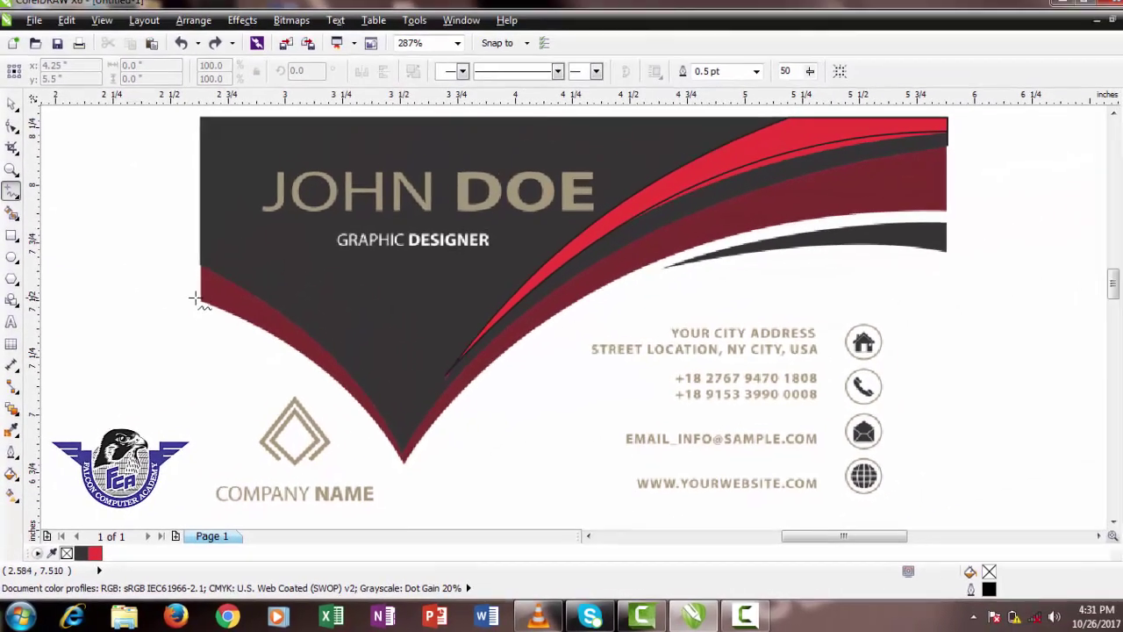
left_click(202, 272)
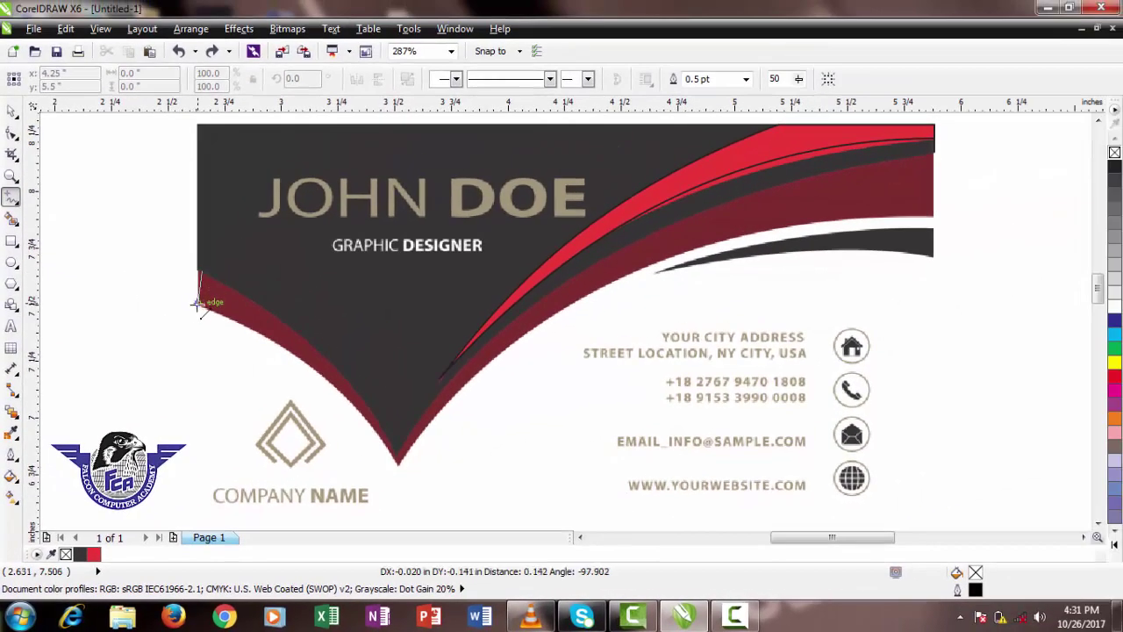
left_click(198, 306)
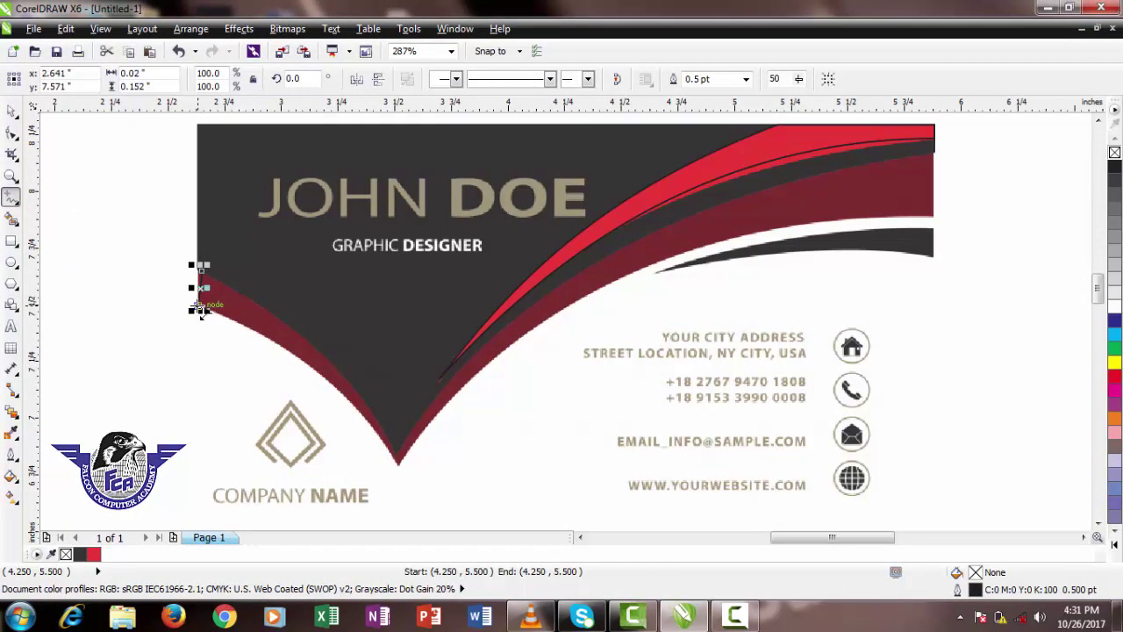
left_click(198, 305)
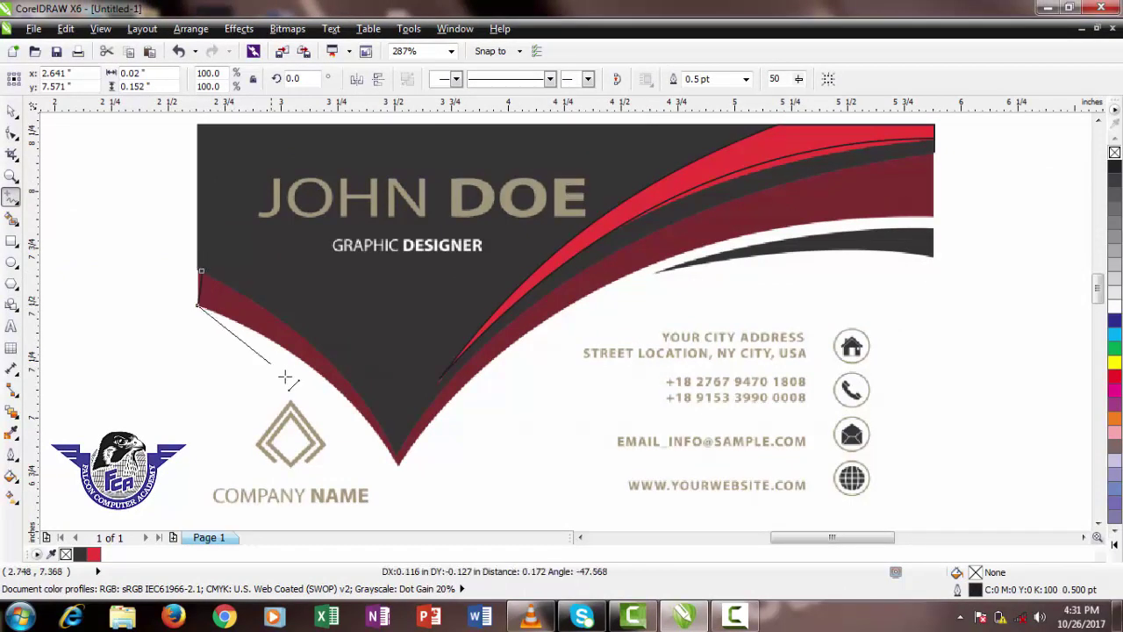
left_click(396, 464)
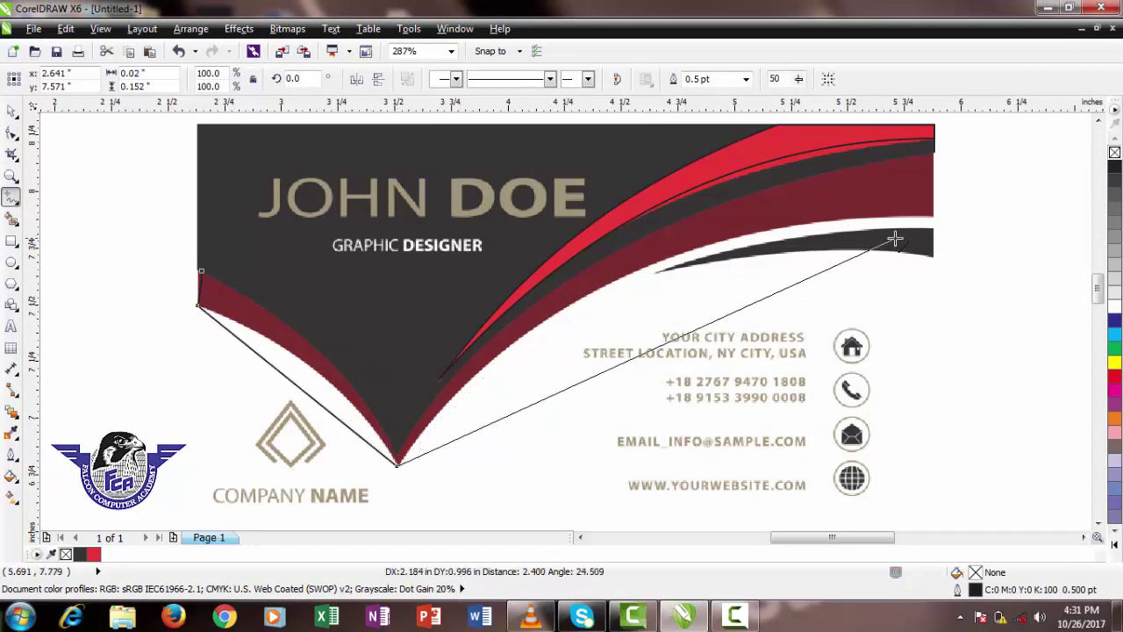
left_click(931, 215)
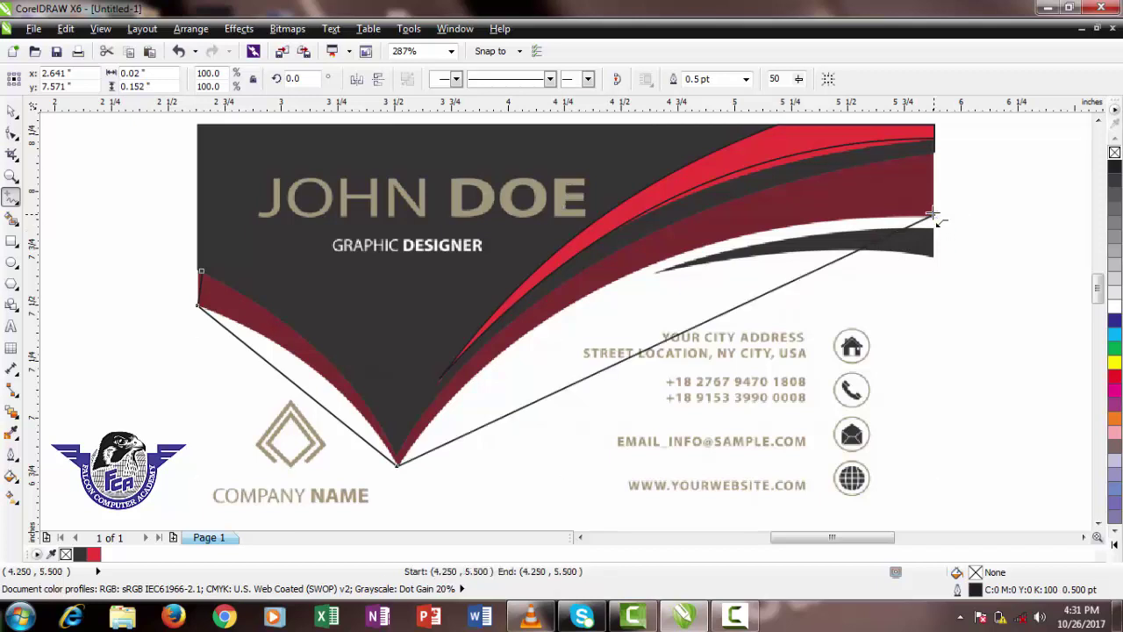
left_click(933, 147)
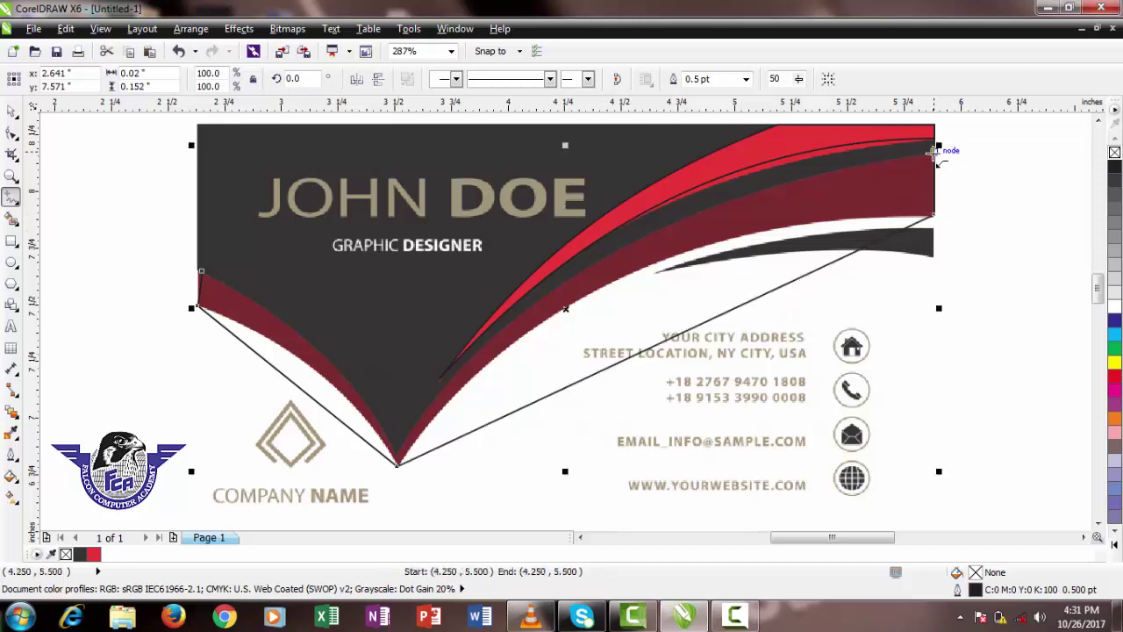
left_click(397, 462)
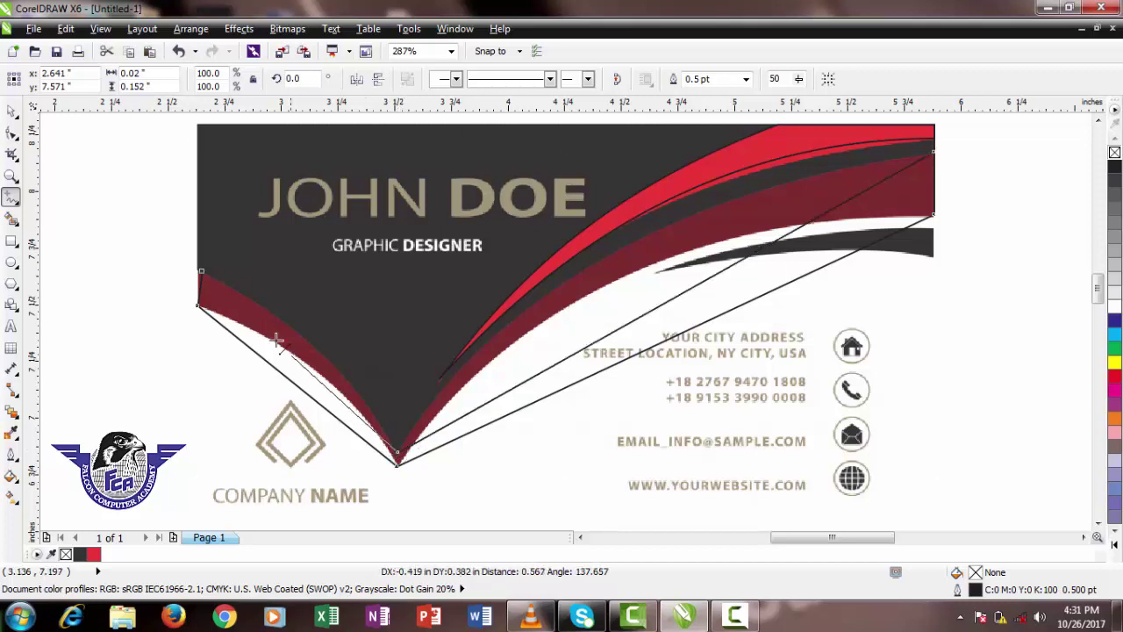
left_click(202, 273)
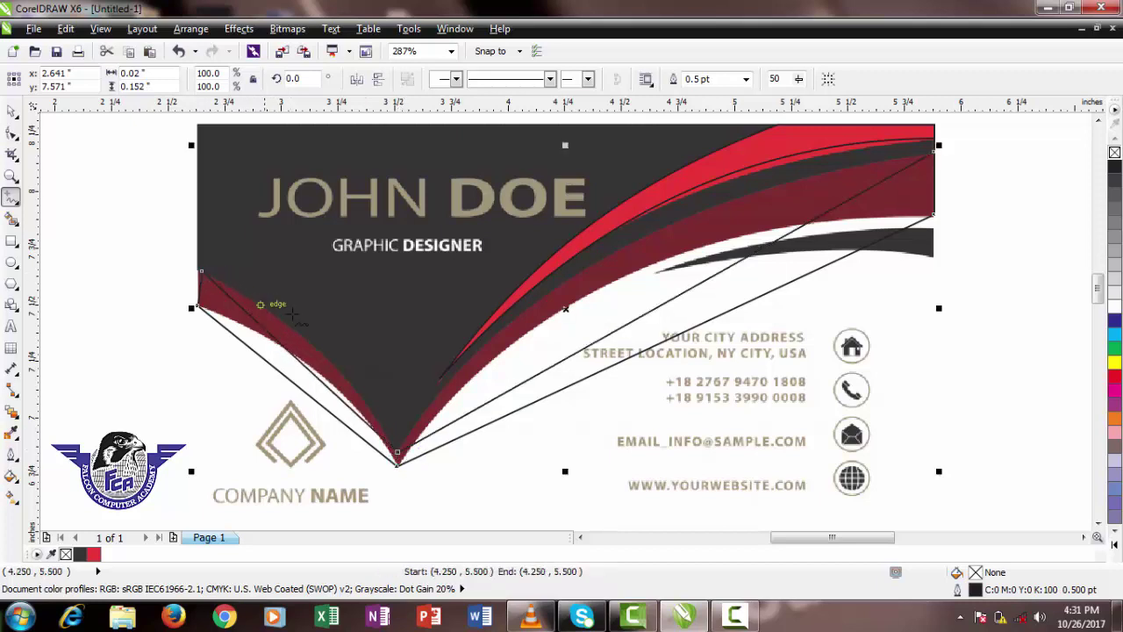
- Convert the outline's two segments left of the V tip to curves and bend them along the maroon band's upper and lower edges
key("space")
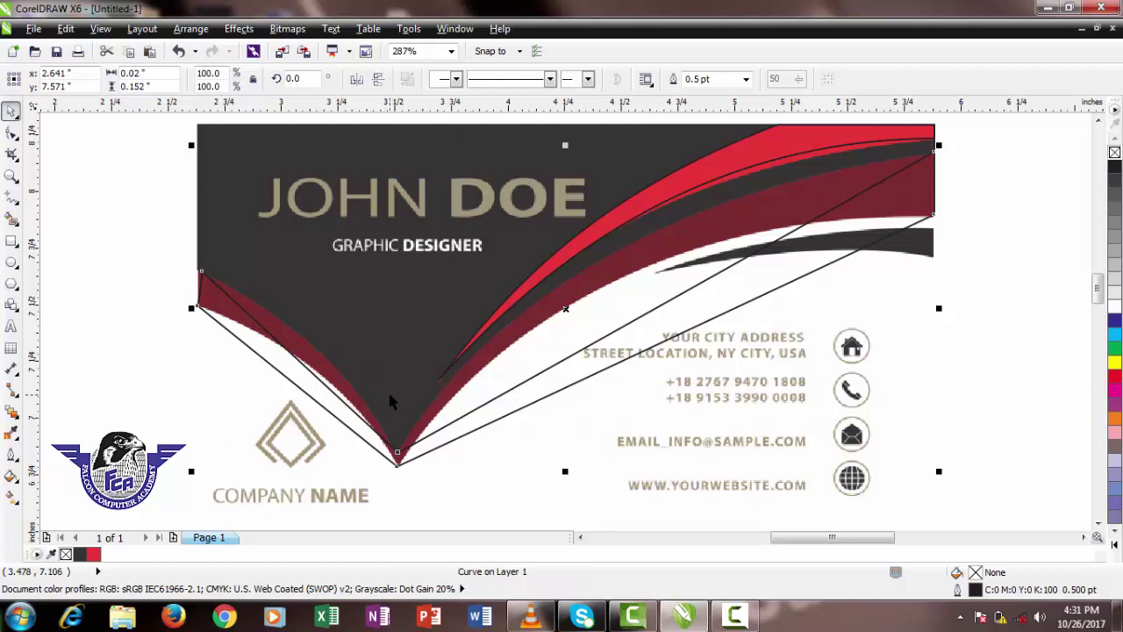
key("F10")
left_click(343, 408)
right_click(343, 408)
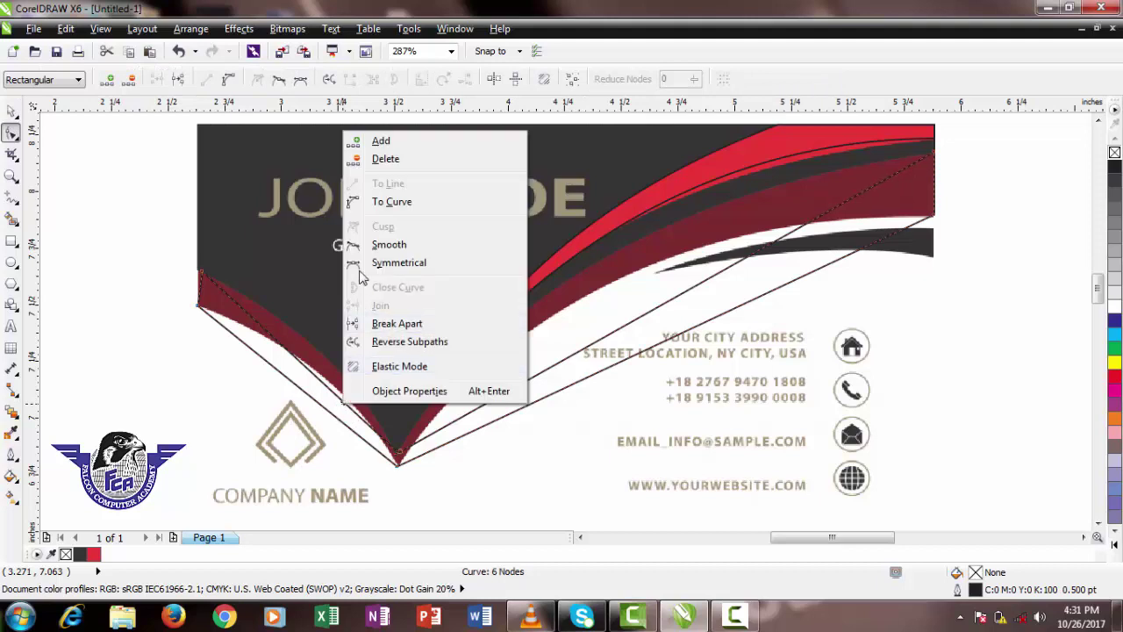
left_click(389, 201)
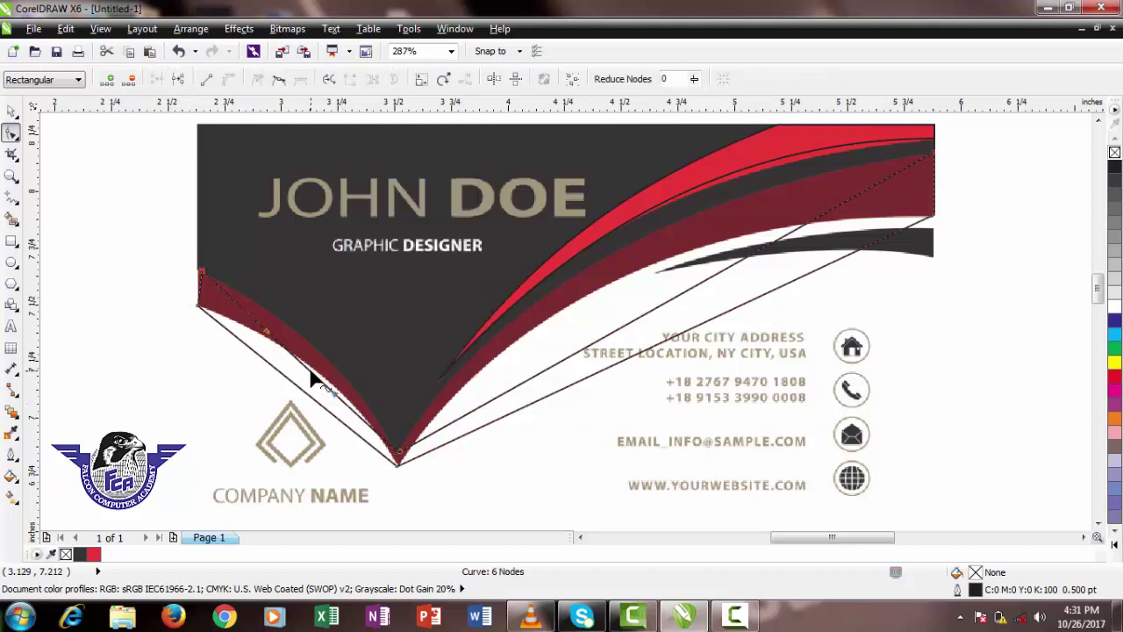
left_click_drag(311, 372, 338, 356)
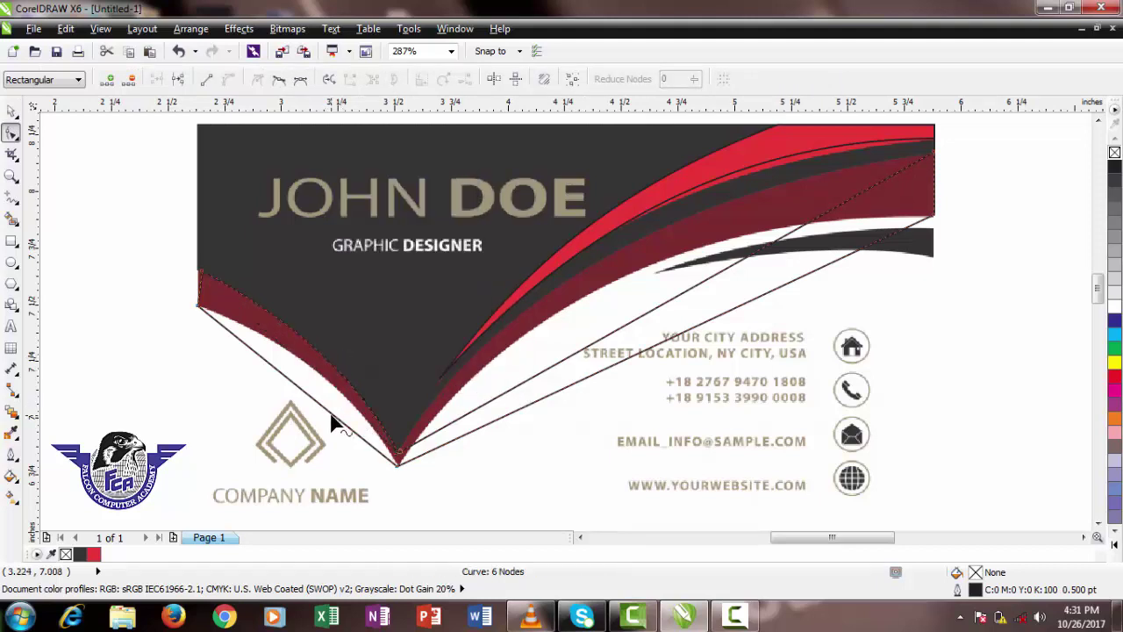
right_click(334, 421)
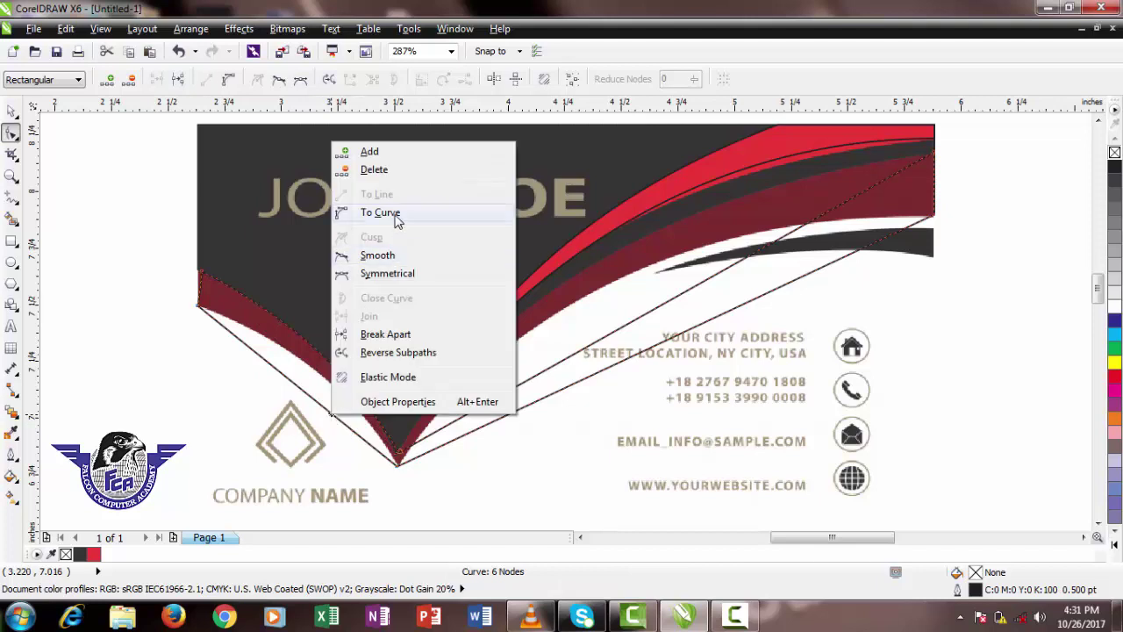
left_click(366, 221)
left_click_drag(310, 397, 325, 383)
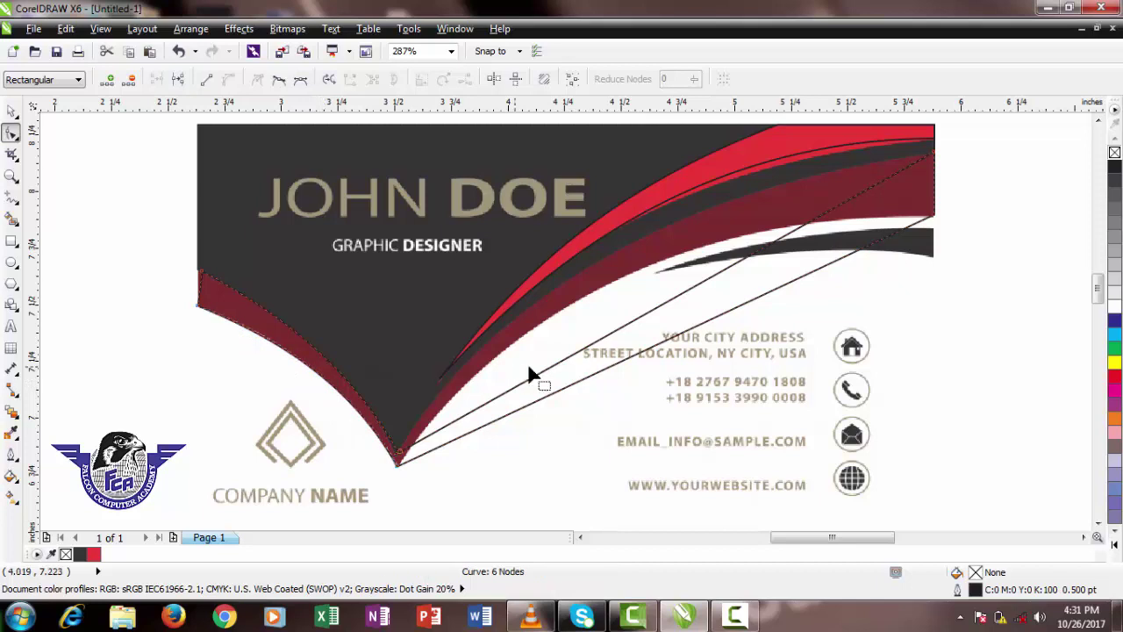
- Convert the two long segments right of the V tip to curves and fit them to the maroon band's edges, adjusting the lower curve's handle
right_click(570, 365)
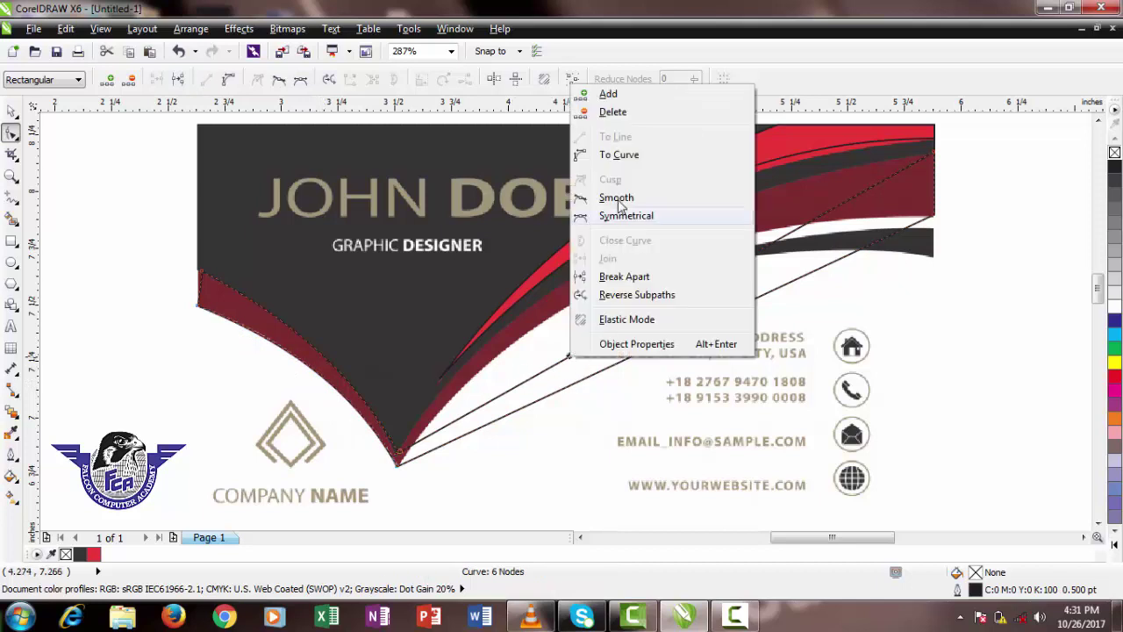
left_click(618, 152)
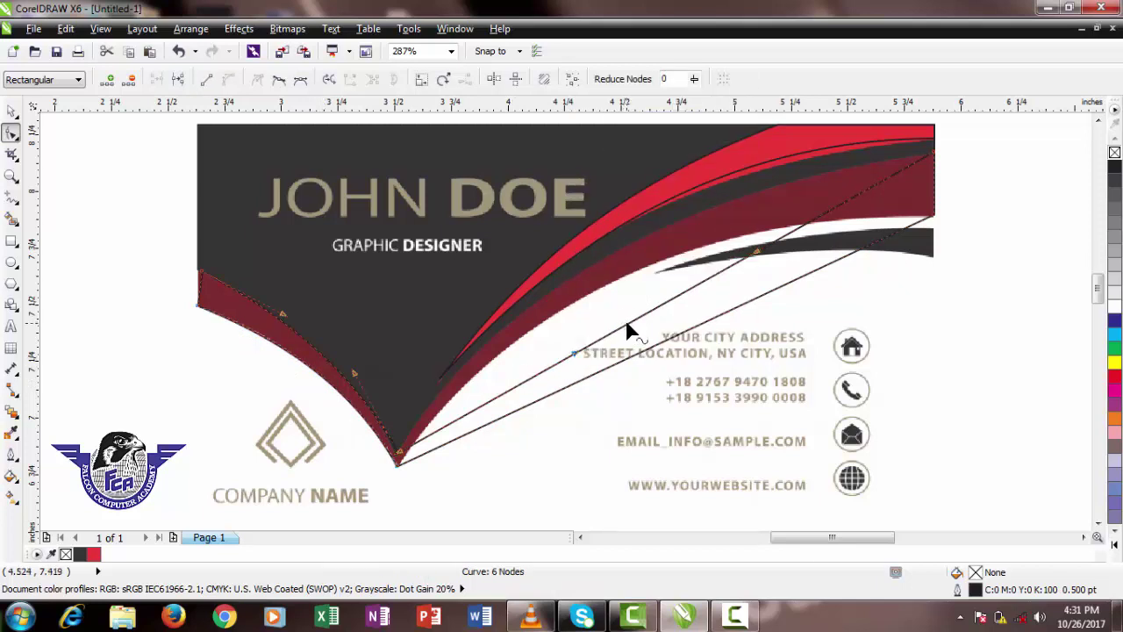
left_click_drag(628, 332, 594, 271)
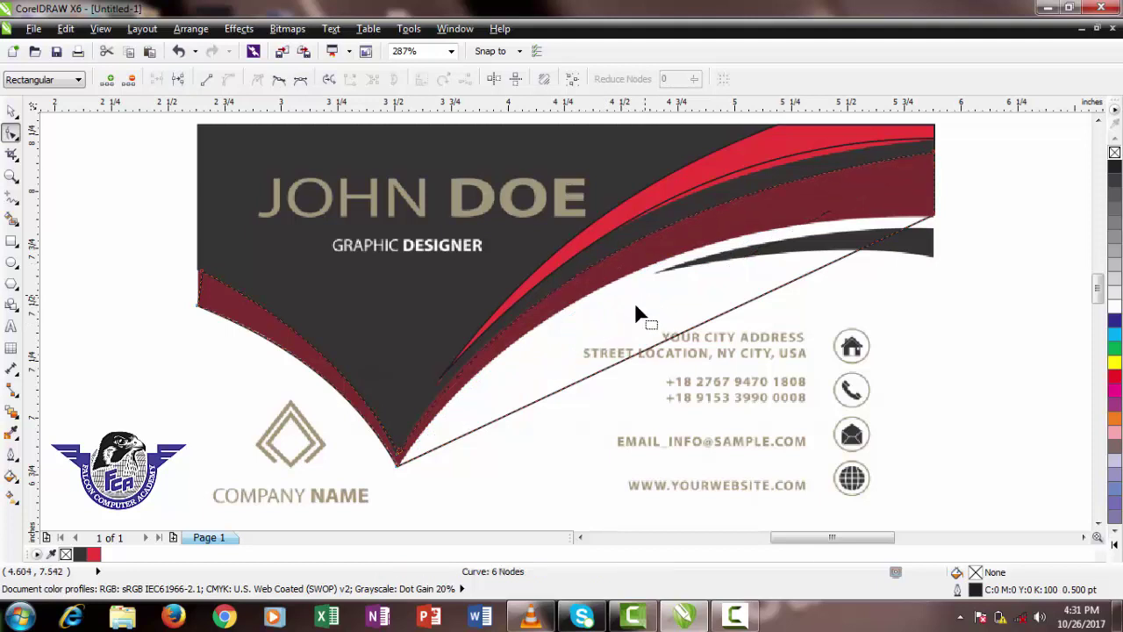
right_click(650, 353)
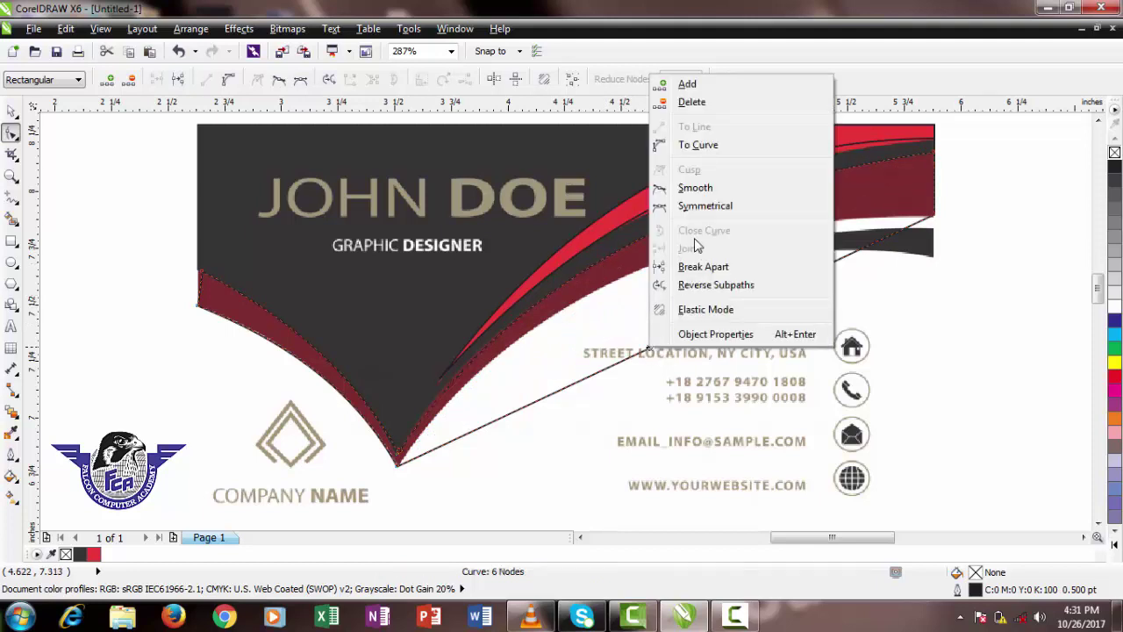
left_click(698, 145)
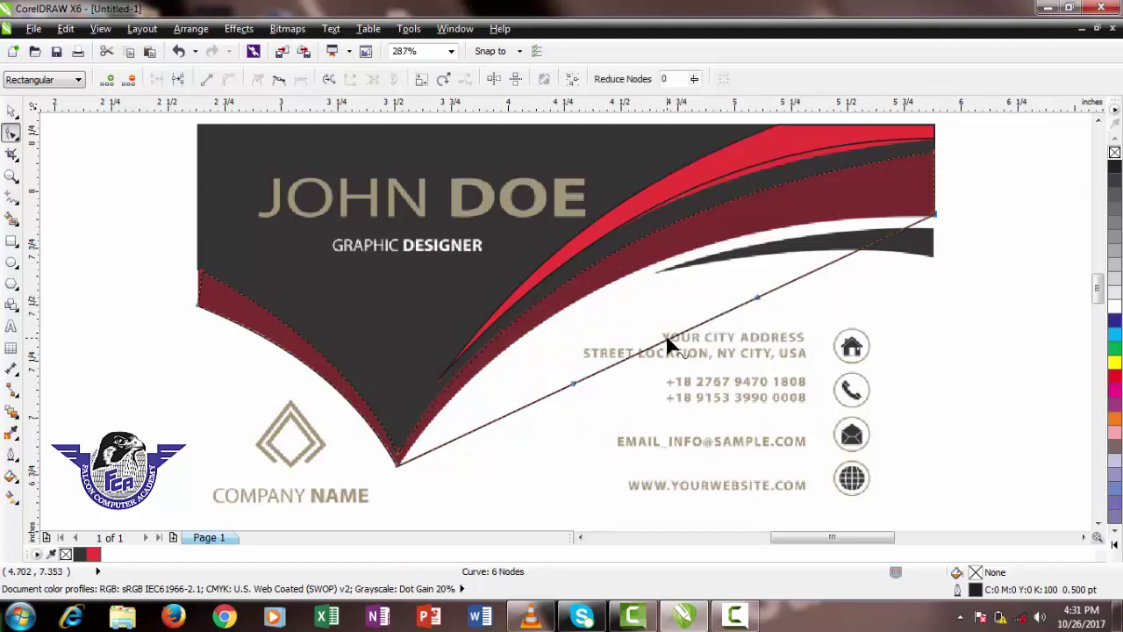
left_click_drag(667, 345, 640, 271)
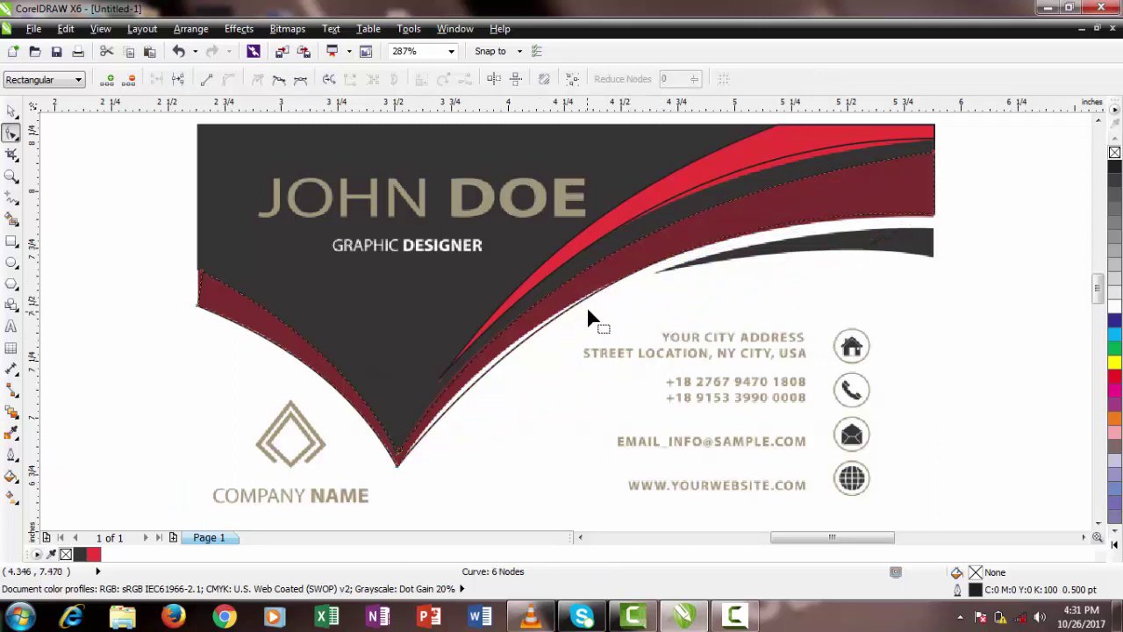
left_click(398, 465)
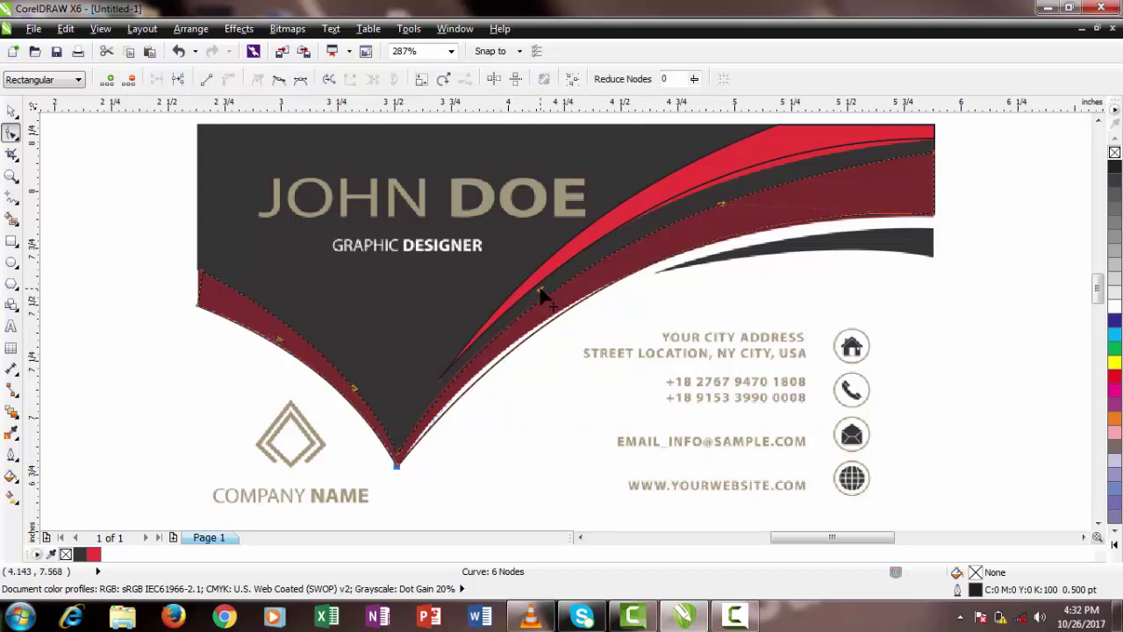
left_click_drag(539, 289, 529, 290)
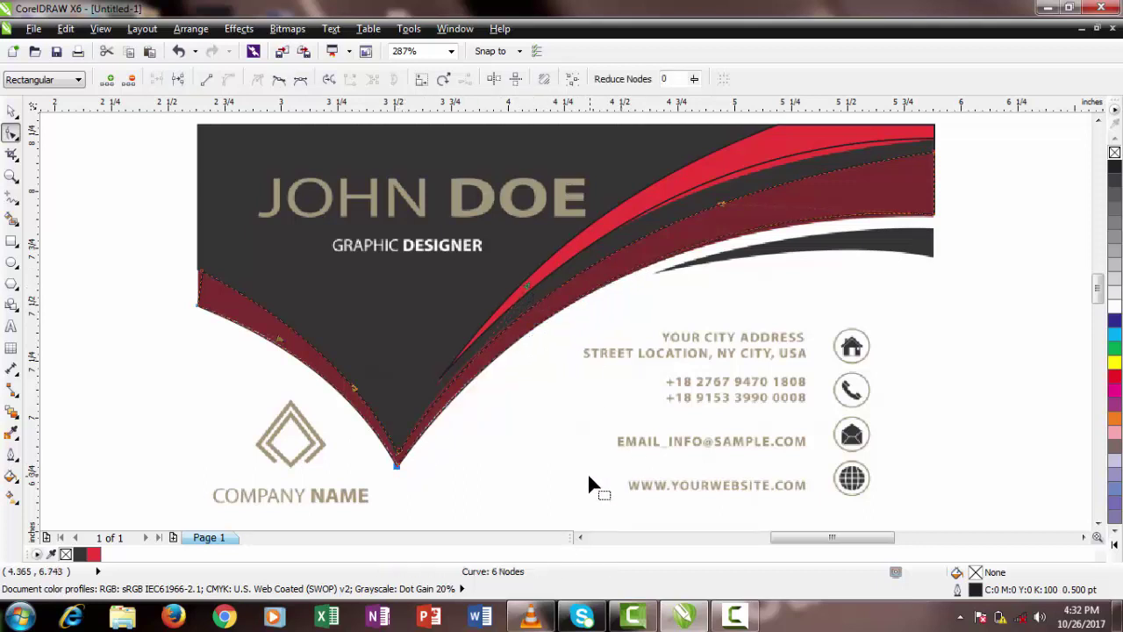
- Fill the traced band with the maroon (#7D2E2F) sampled from the card image
left_click(11, 112)
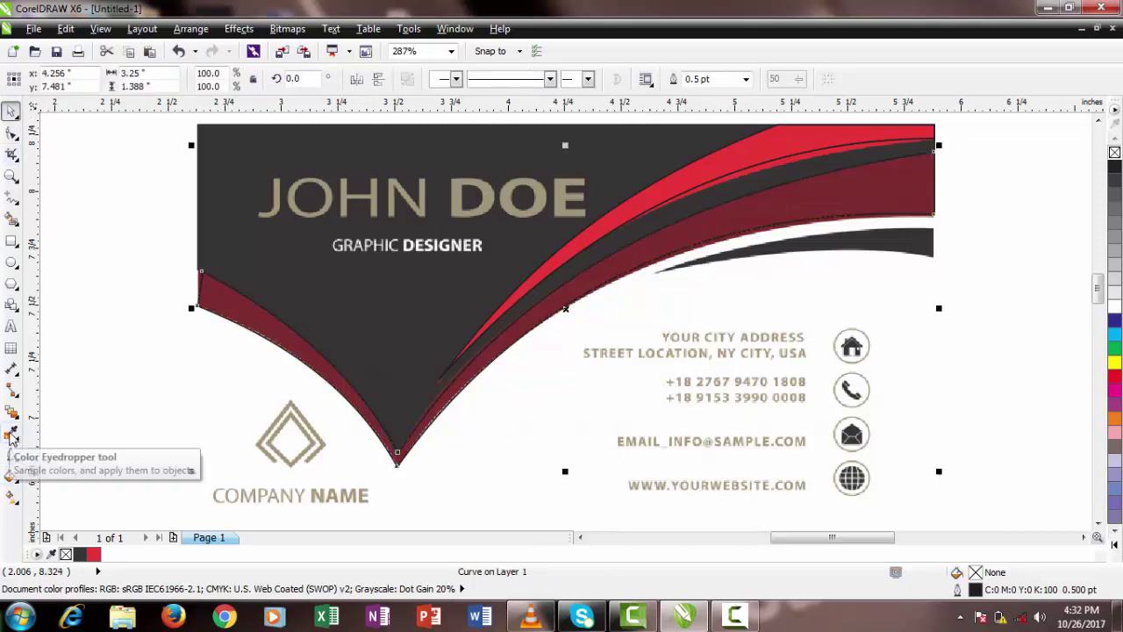
left_click(10, 436)
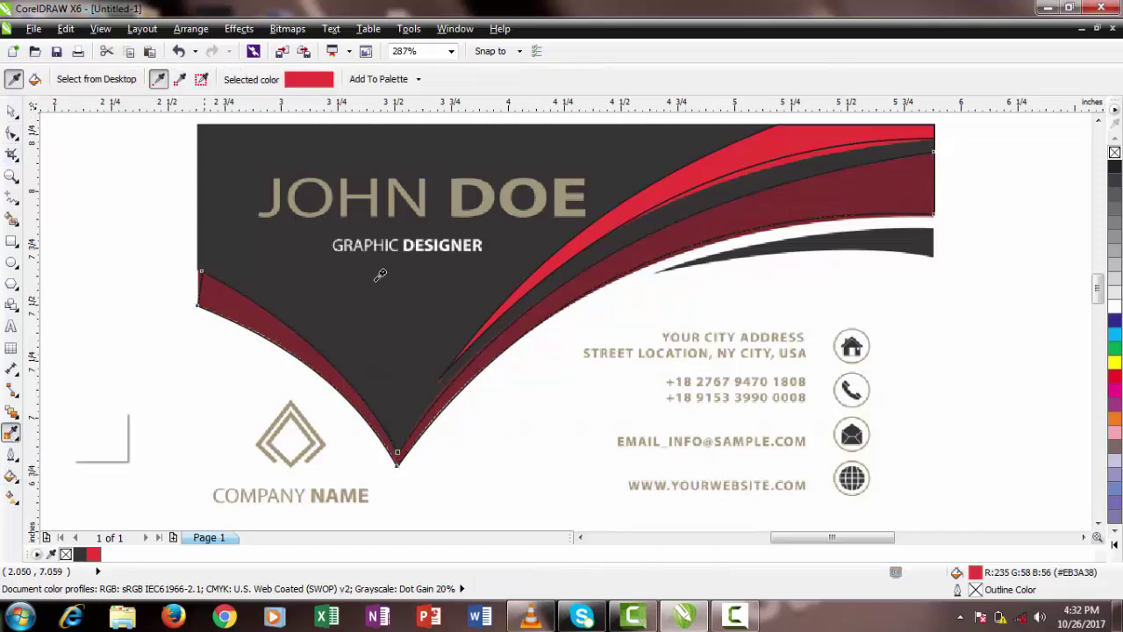
left_click(838, 183)
left_click(863, 181)
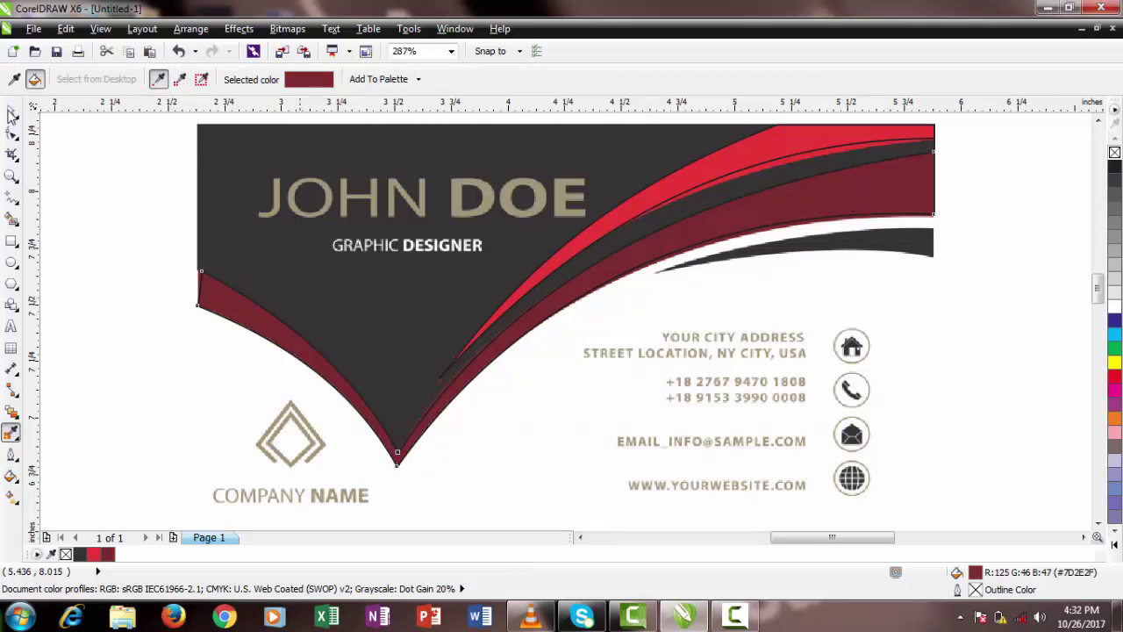
left_click(12, 114)
left_click(934, 373)
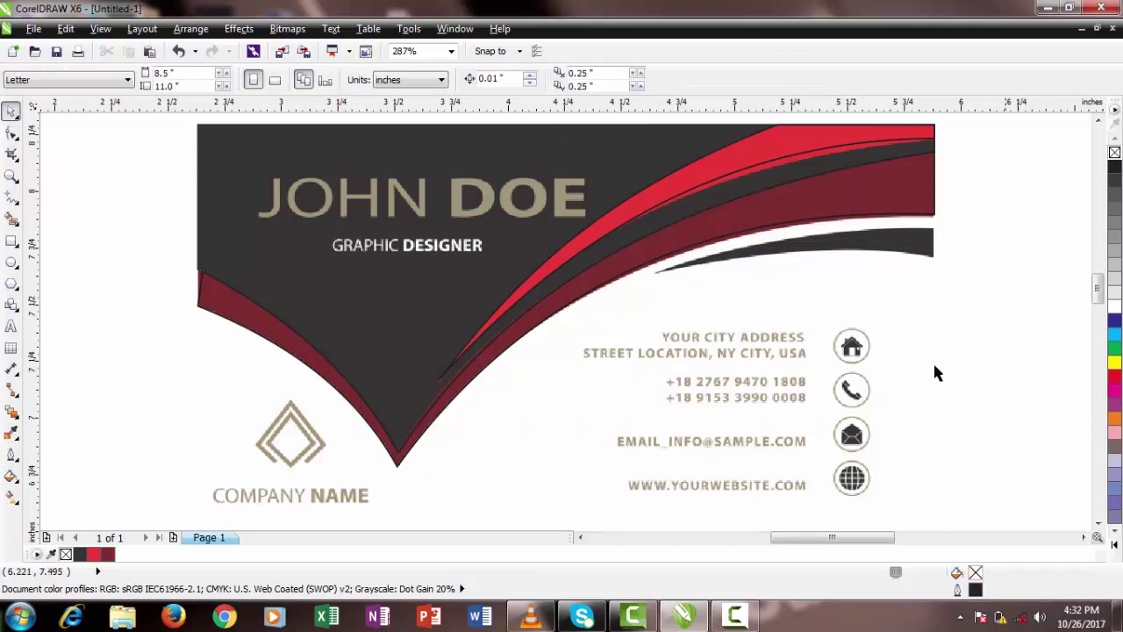
- Delete the card image to check the traced dark, red and maroon shapes alone, and undo the deletion
left_click(874, 391)
key("Delete")
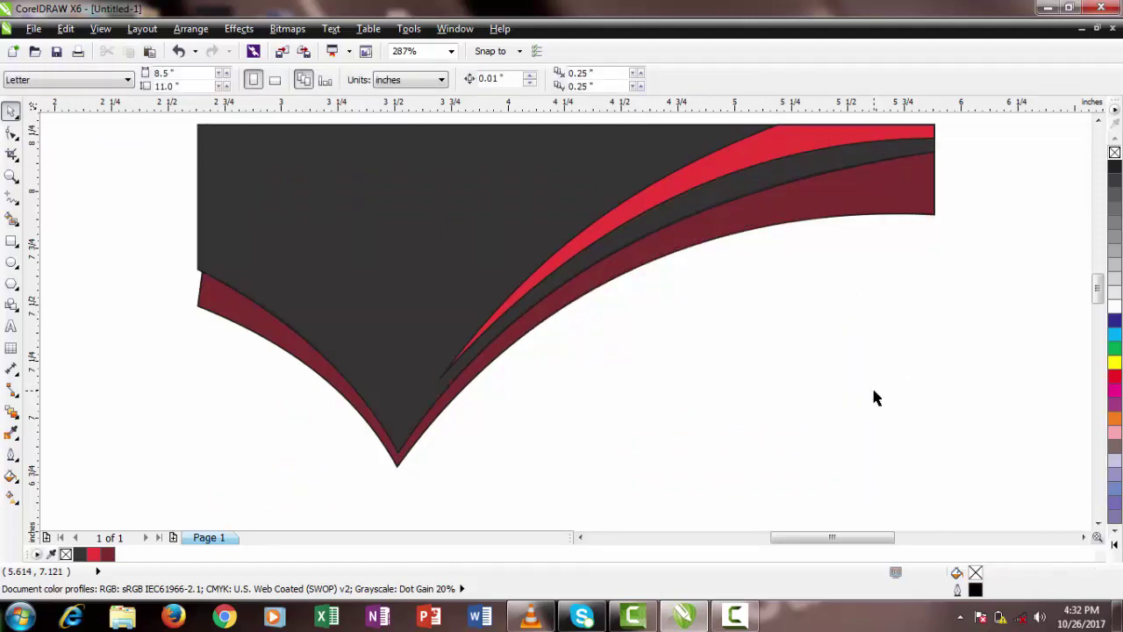
key("ctrl+z")
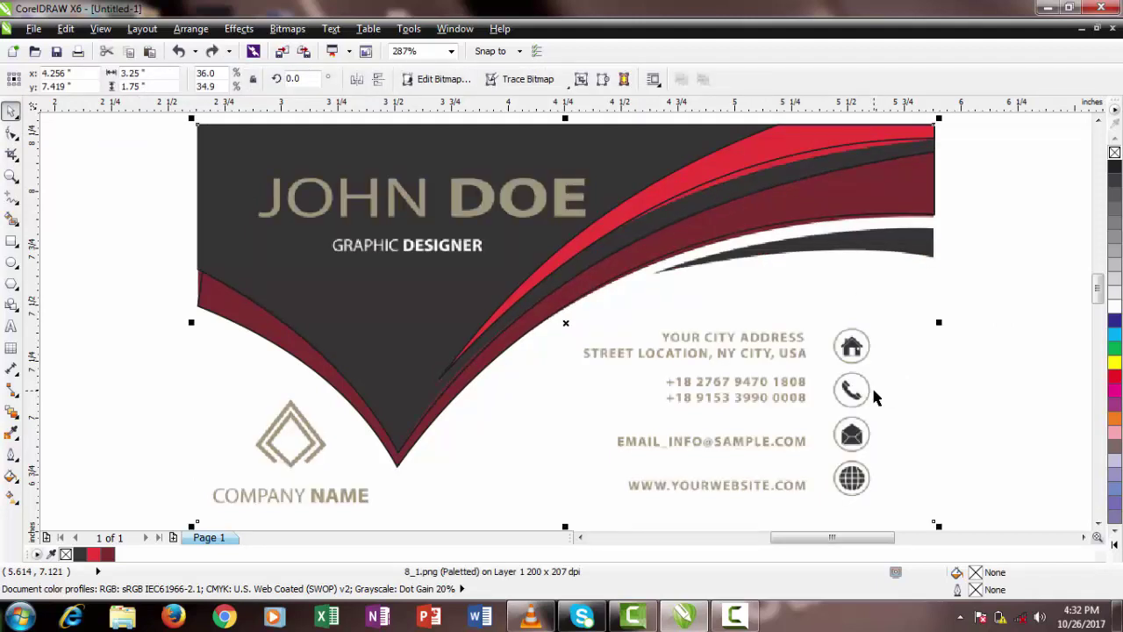
- Draw a rectangle on the blank area beside the card and set its size to 3.25 by 1.75 inches
scroll(874, 396, "down", 2)
left_click(965, 320)
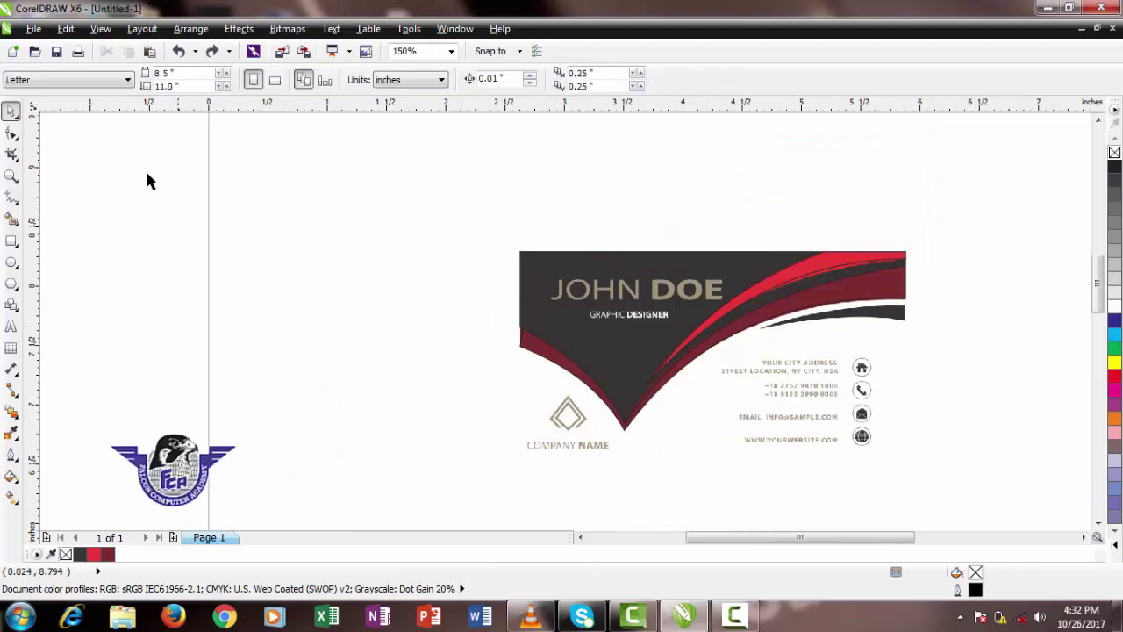
left_click(11, 241)
left_click_drag(249, 151, 534, 252)
left_click(11, 109)
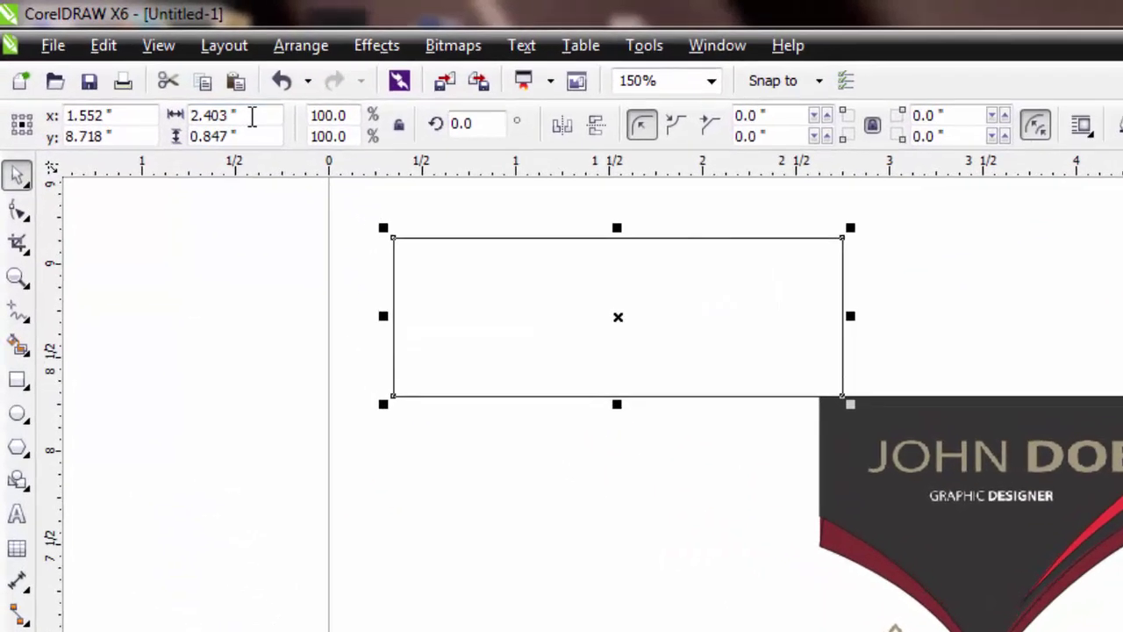
type("3.25")
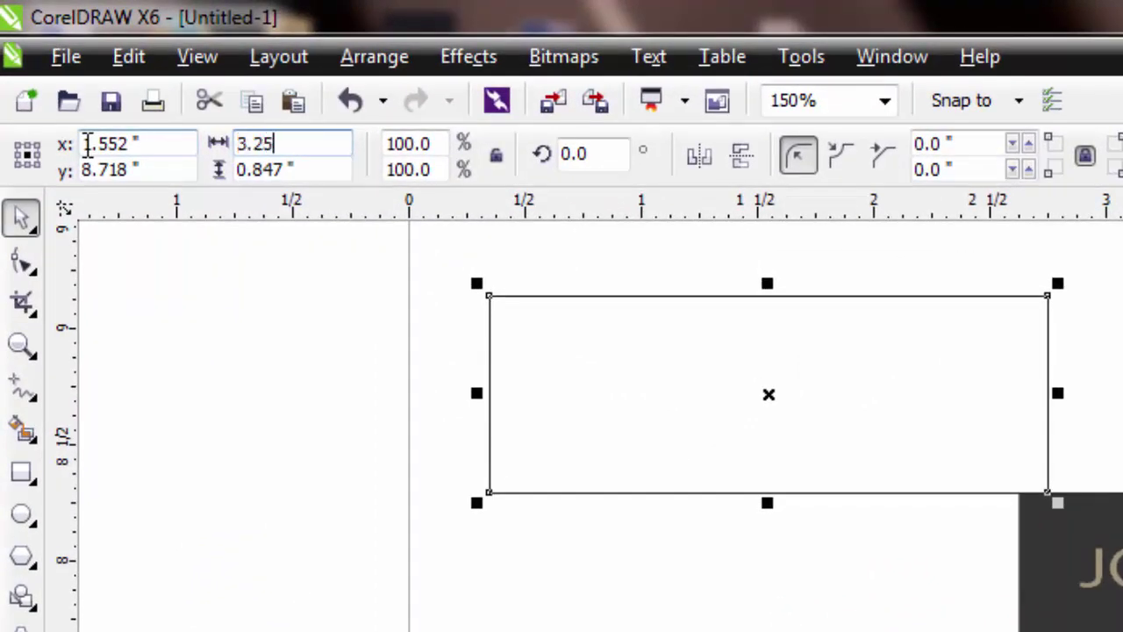
key("Tab")
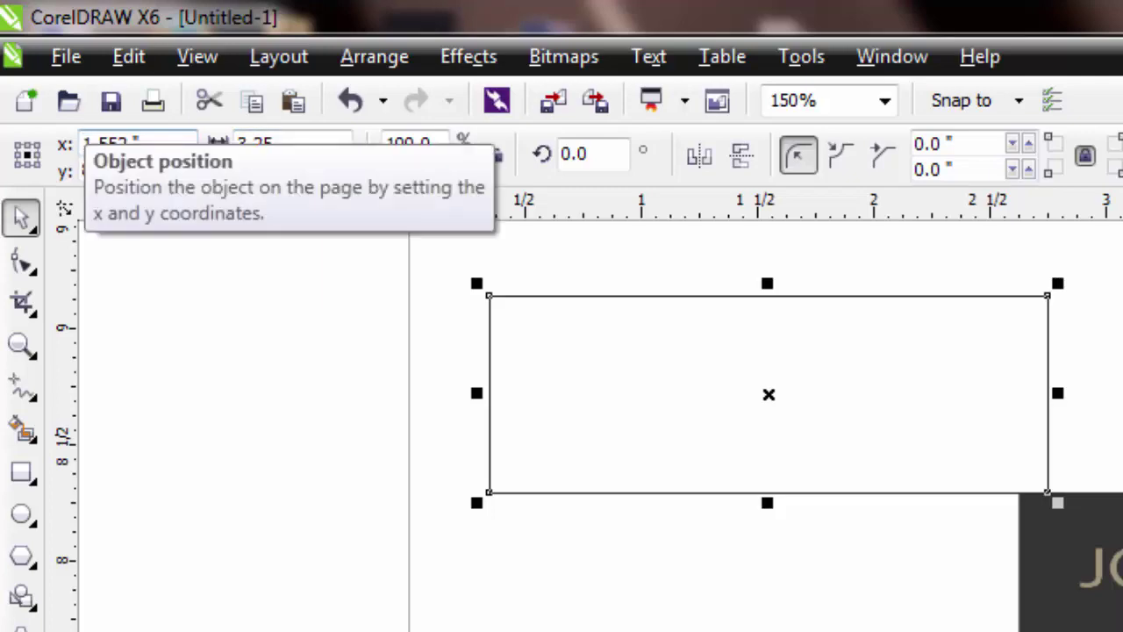
key("Return")
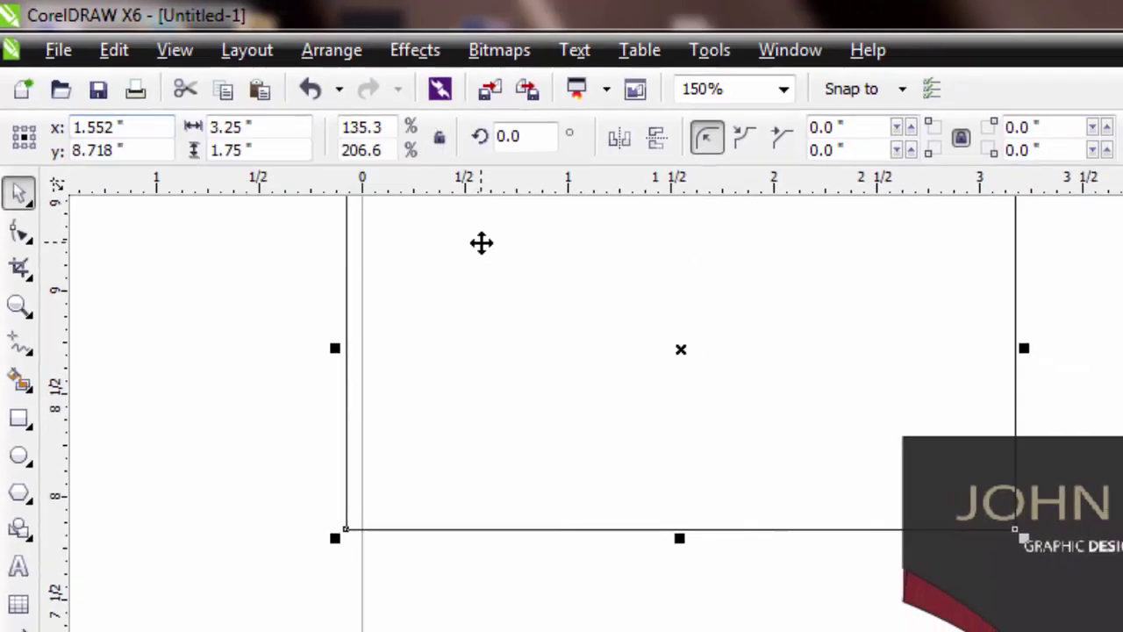
- Move the card rectangle to the empty area below the reference image
scroll(278, 140, "down", 2)
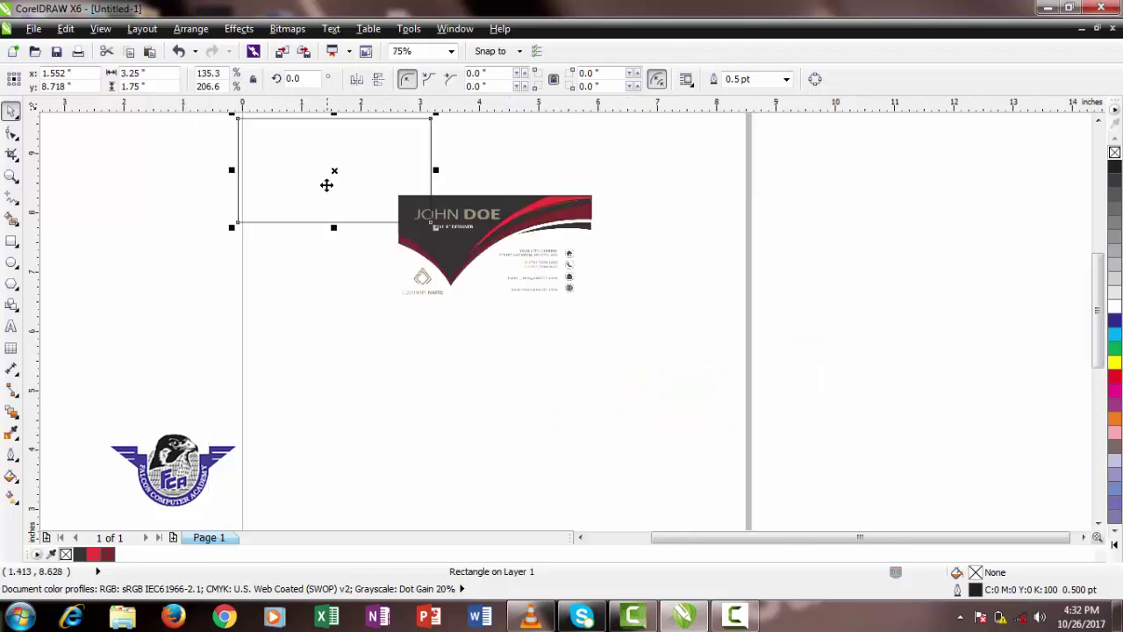
left_click_drag(334, 170, 488, 408)
left_click(570, 312)
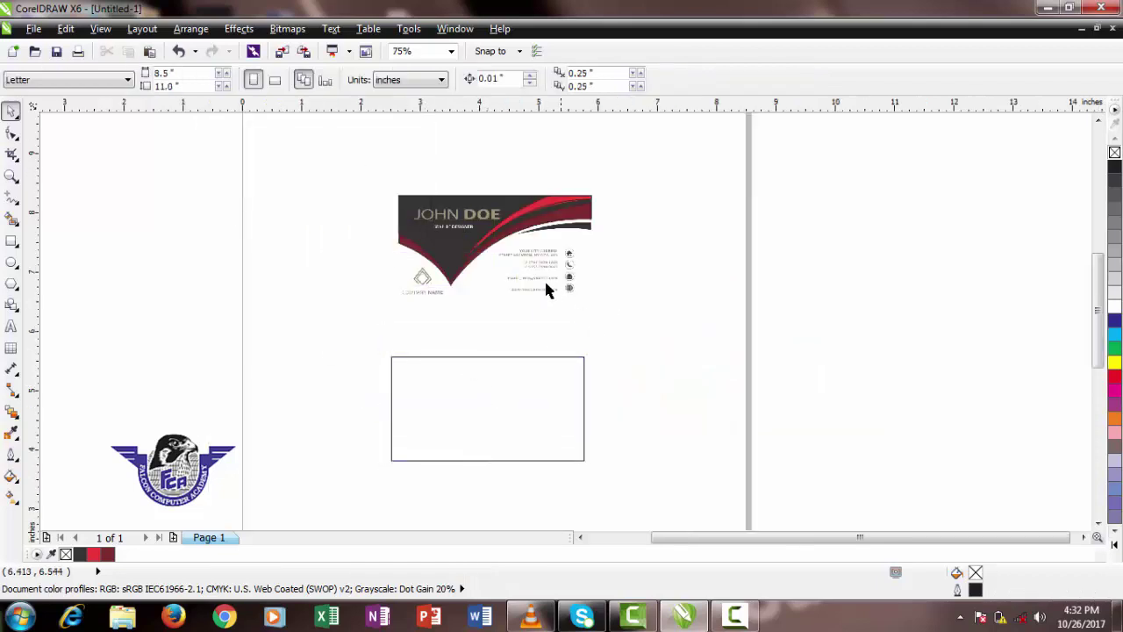
- Delete the reference card image from behind the traced shapes
left_click(544, 279)
key("Escape")
left_click(562, 274)
key("Delete")
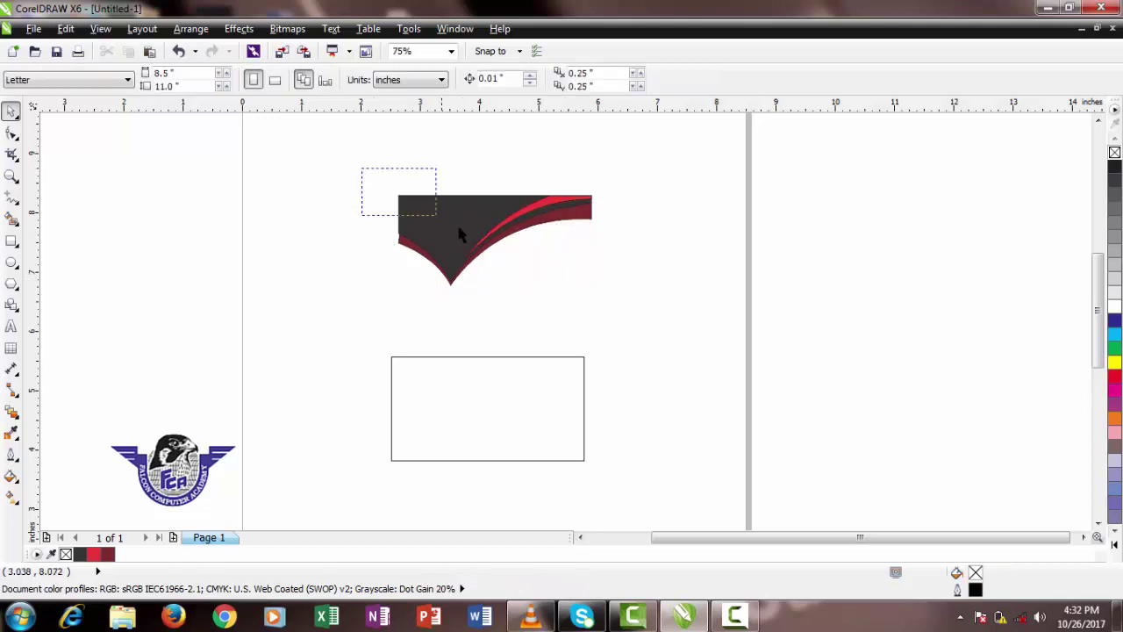
- Group the three traced shapes and align the group to the left and top edges of the card rectangle
left_click_drag(458, 233, 666, 312)
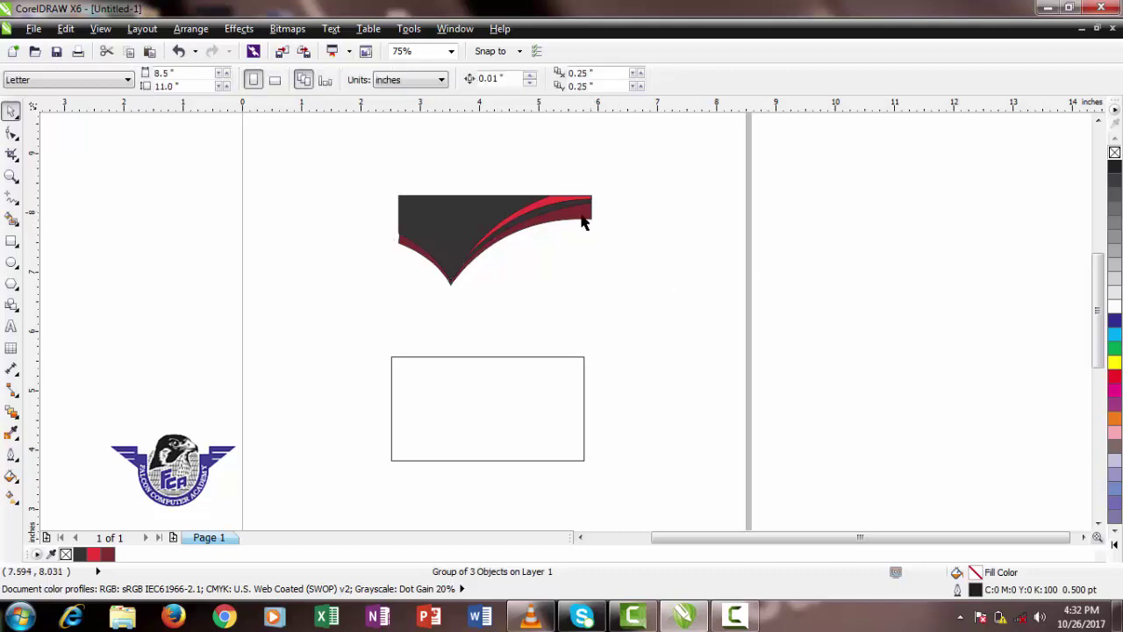
left_click(540, 386, "shift")
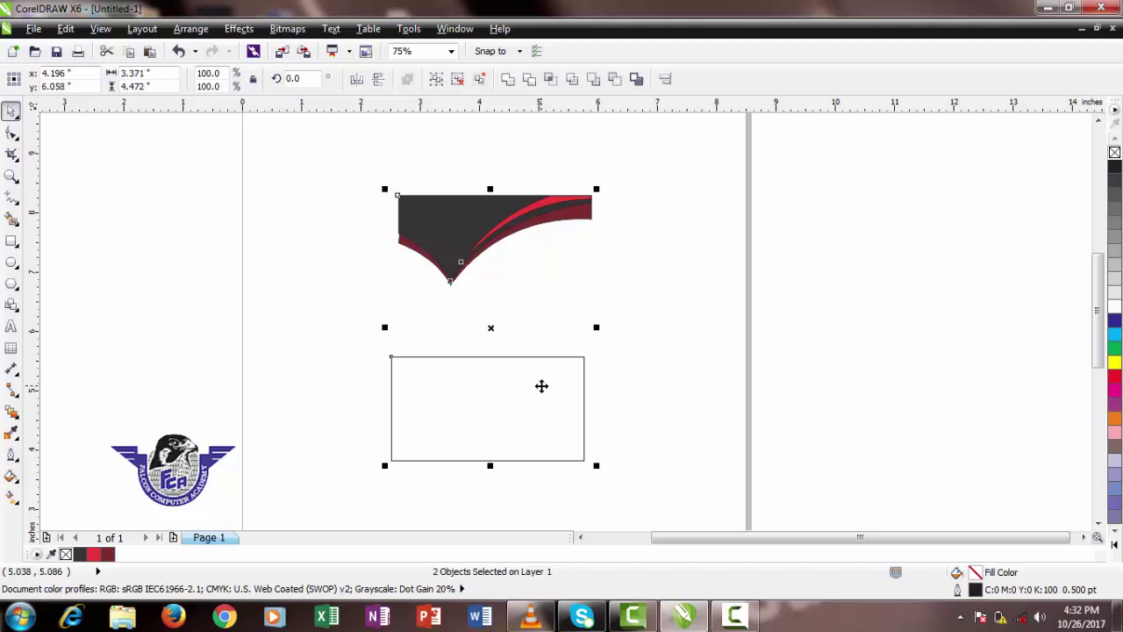
key("l")
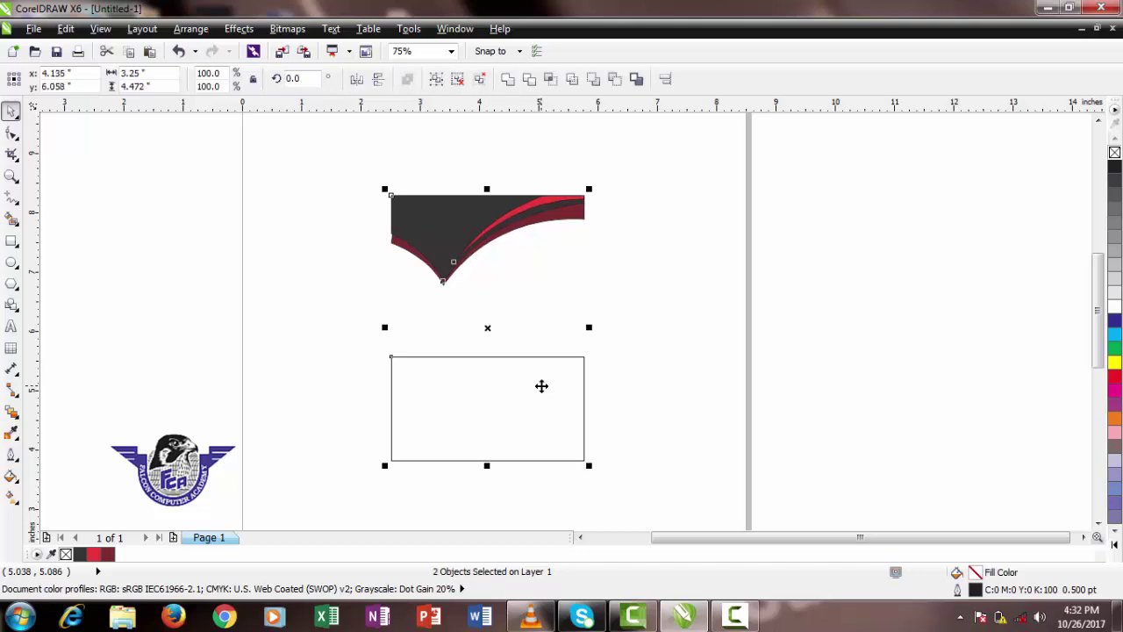
key("e")
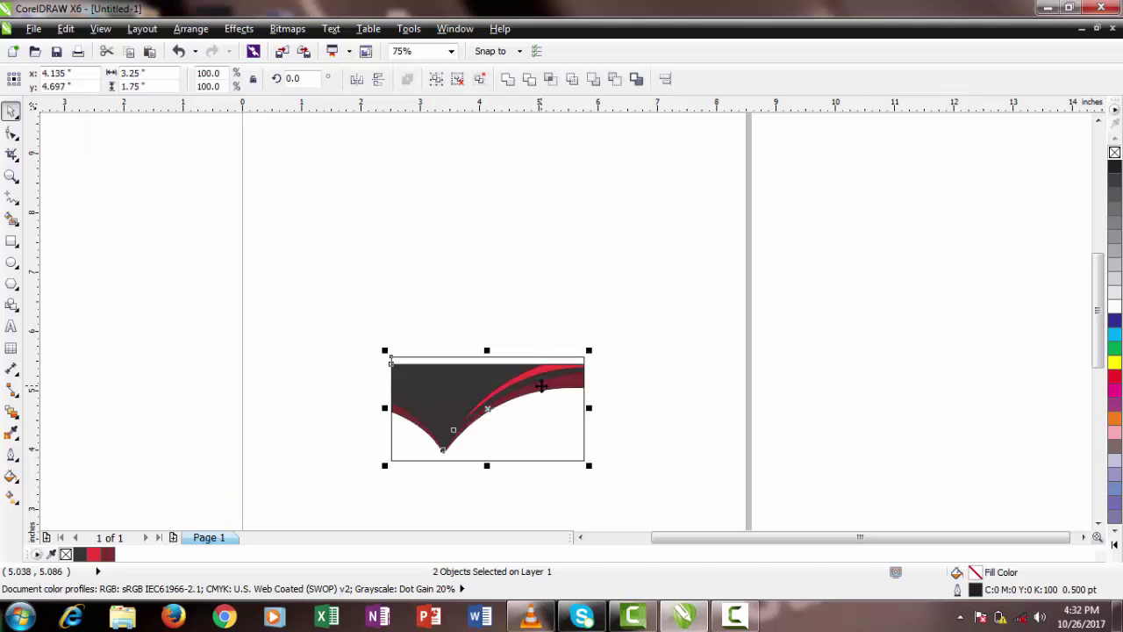
left_click(664, 356)
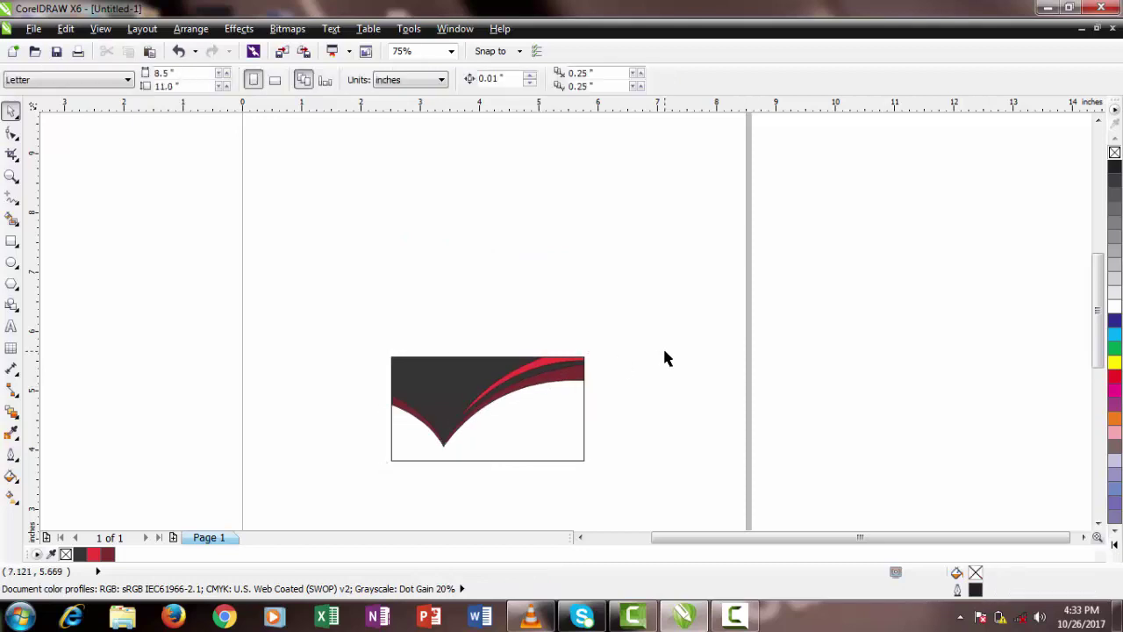
- Remove the outline from the grouped traced shapes
key("F4")
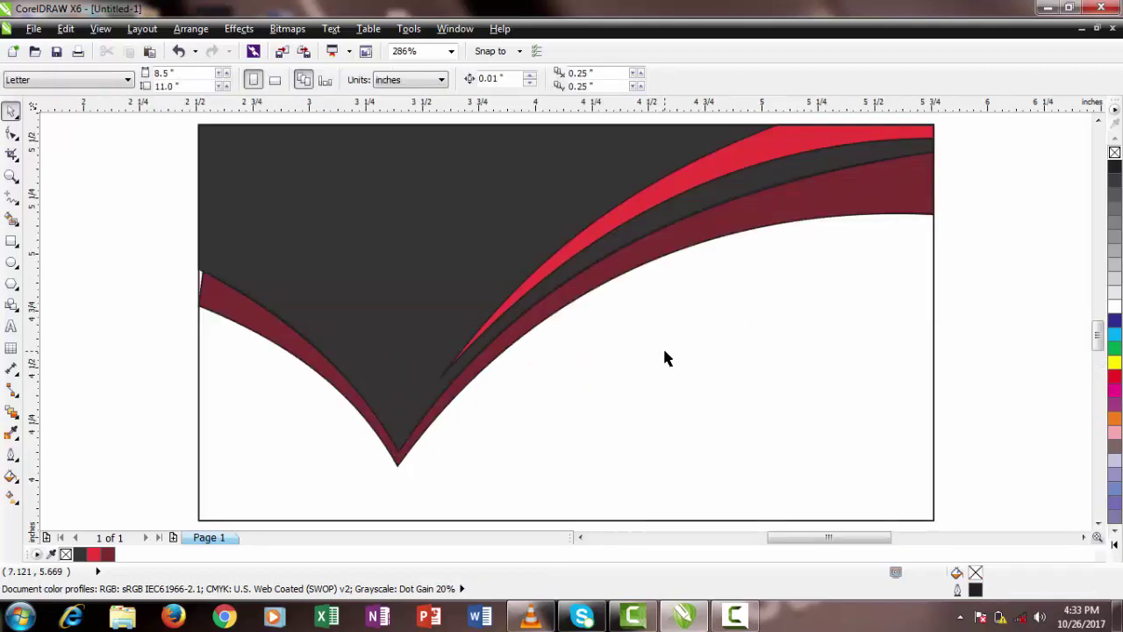
left_click(593, 250)
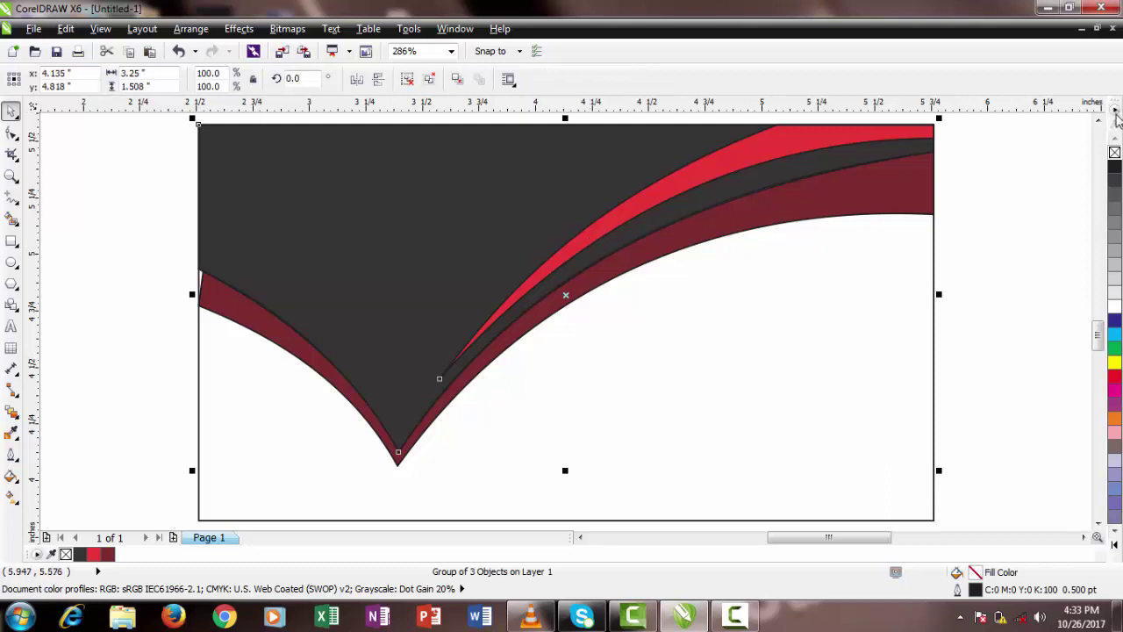
right_click(1114, 153)
left_click(1016, 167)
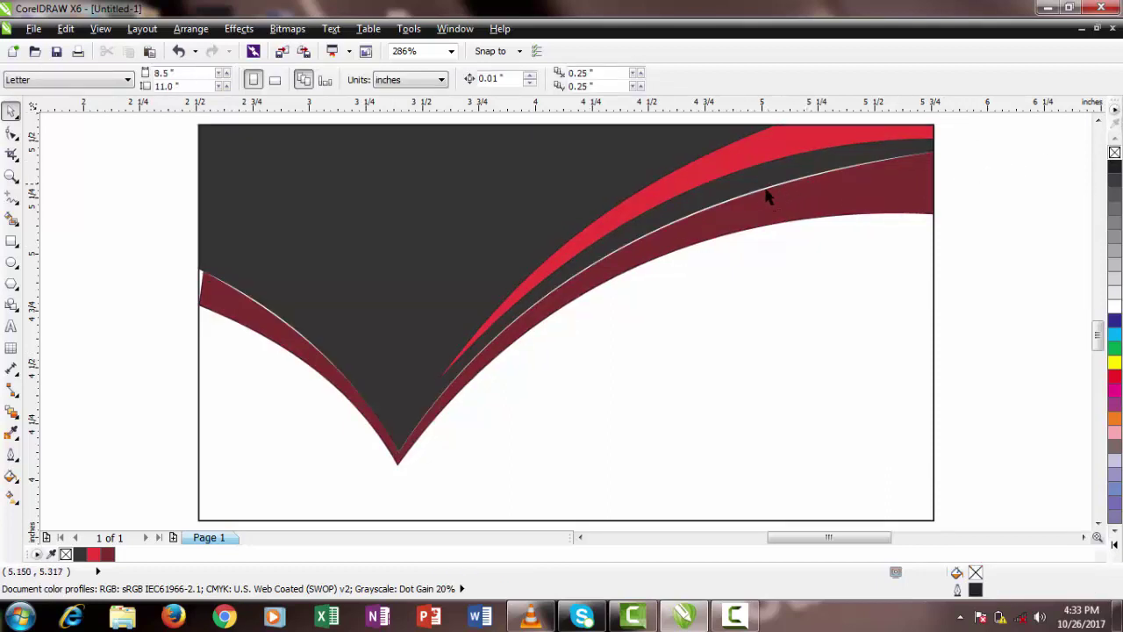
- Delete the card rectangle to view the shapes without its border, and undo the deletion
left_click(896, 203)
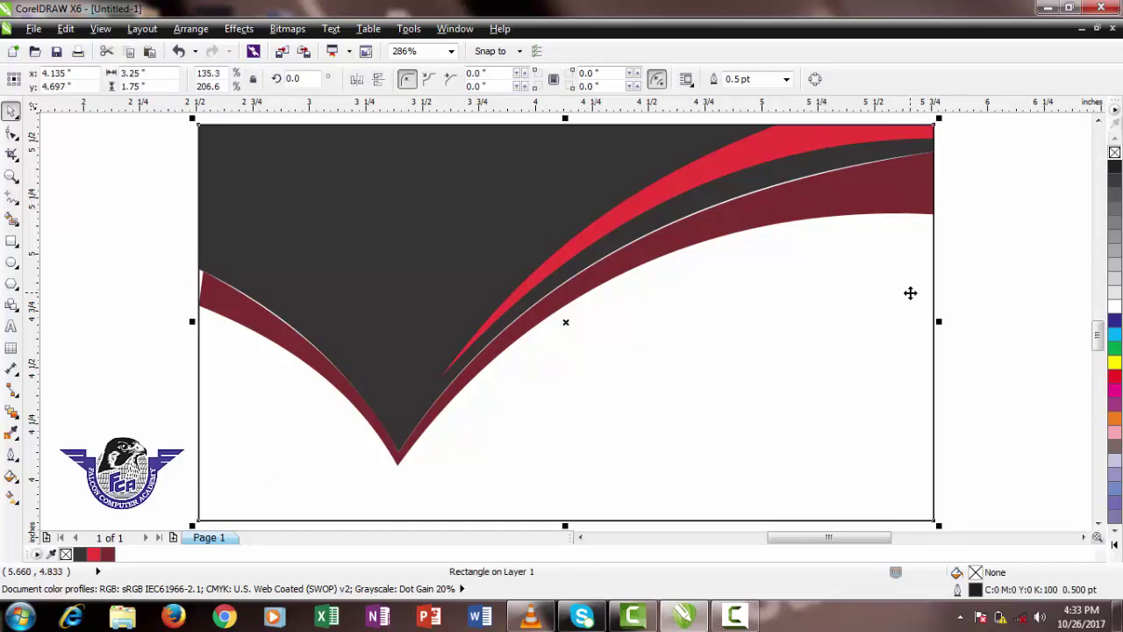
key("Delete")
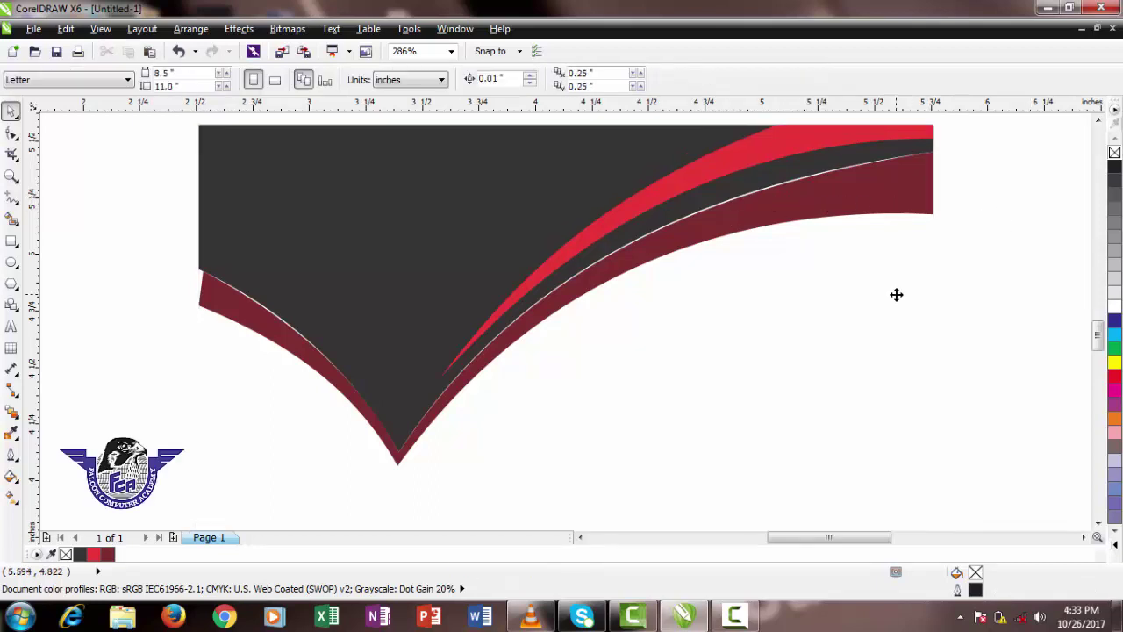
key("ctrl+z")
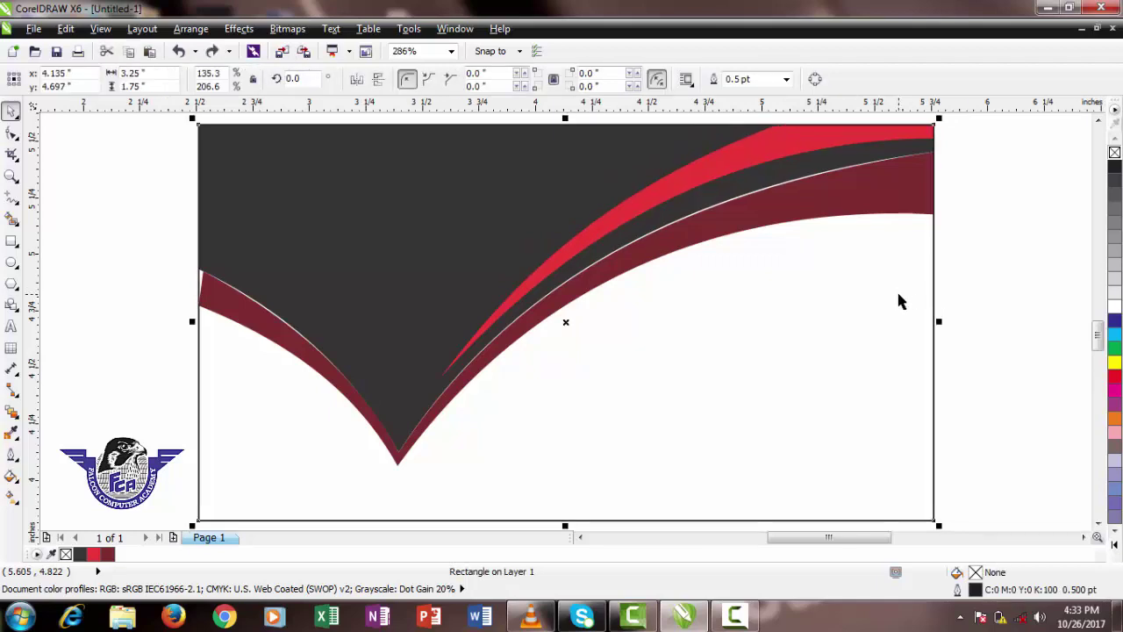
key("Escape")
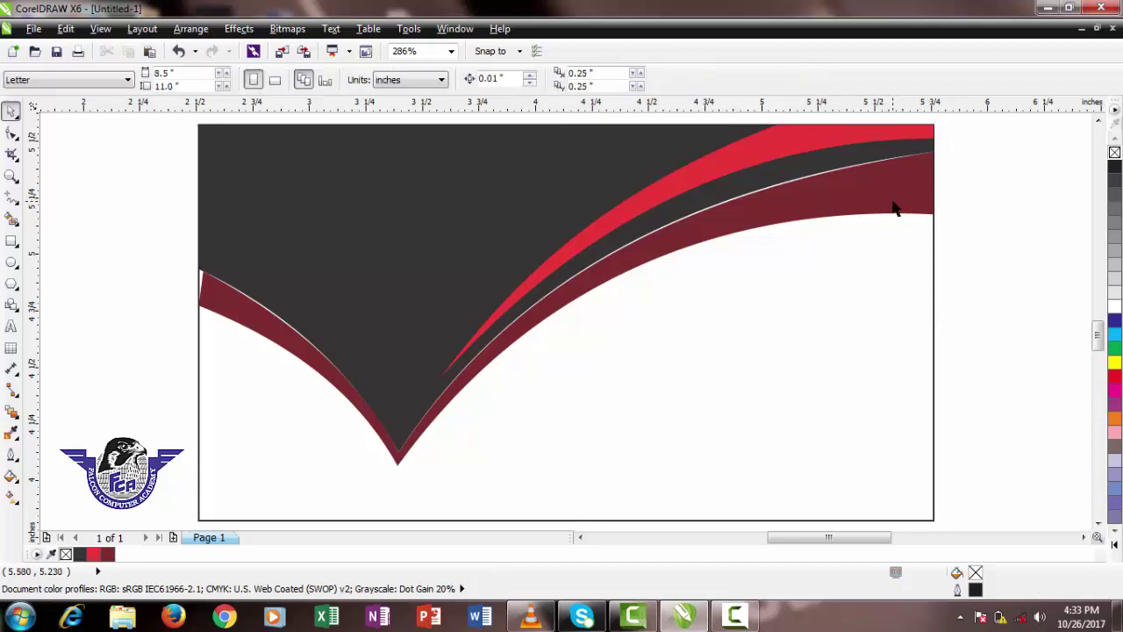
- Ungroup the three traced shapes and select the maroon band on its own
left_click(894, 207)
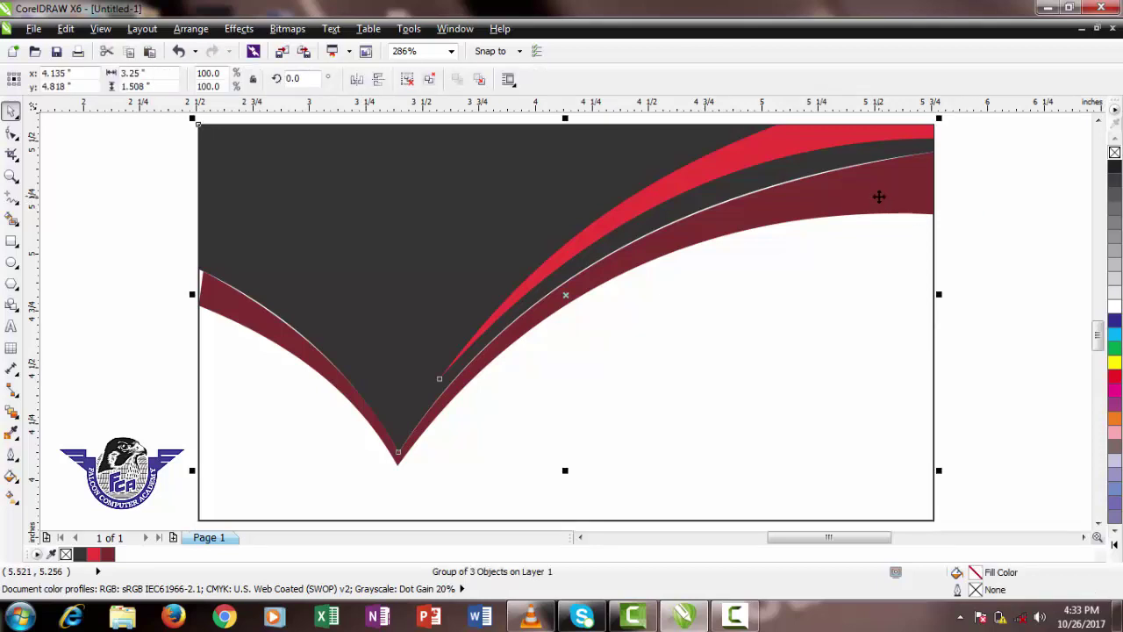
right_click(879, 197)
left_click(942, 74)
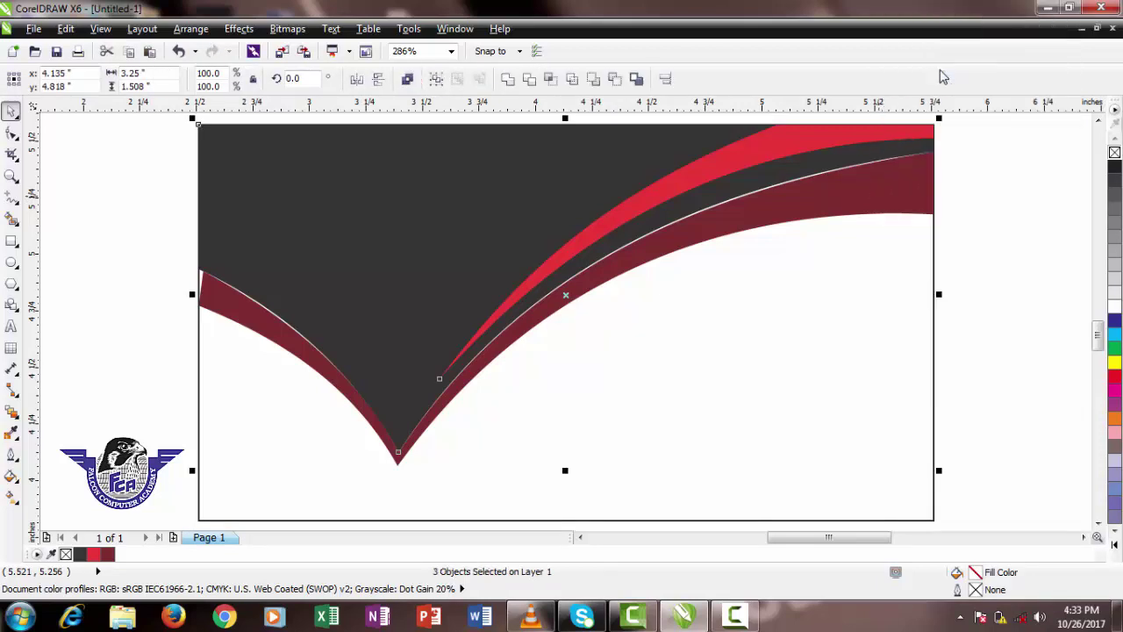
left_click(987, 138)
left_click(885, 185)
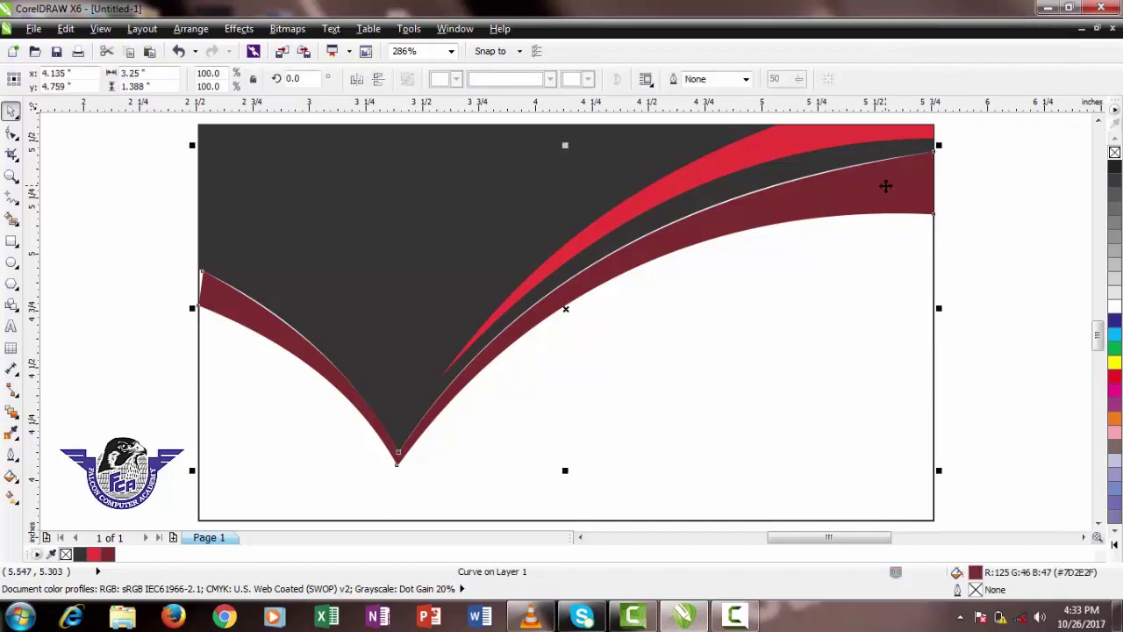
- Reshape the maroon band's upper curve right of the V tip so it closes the white gap along the dark shape
left_click_drag(886, 187, 889, 243)
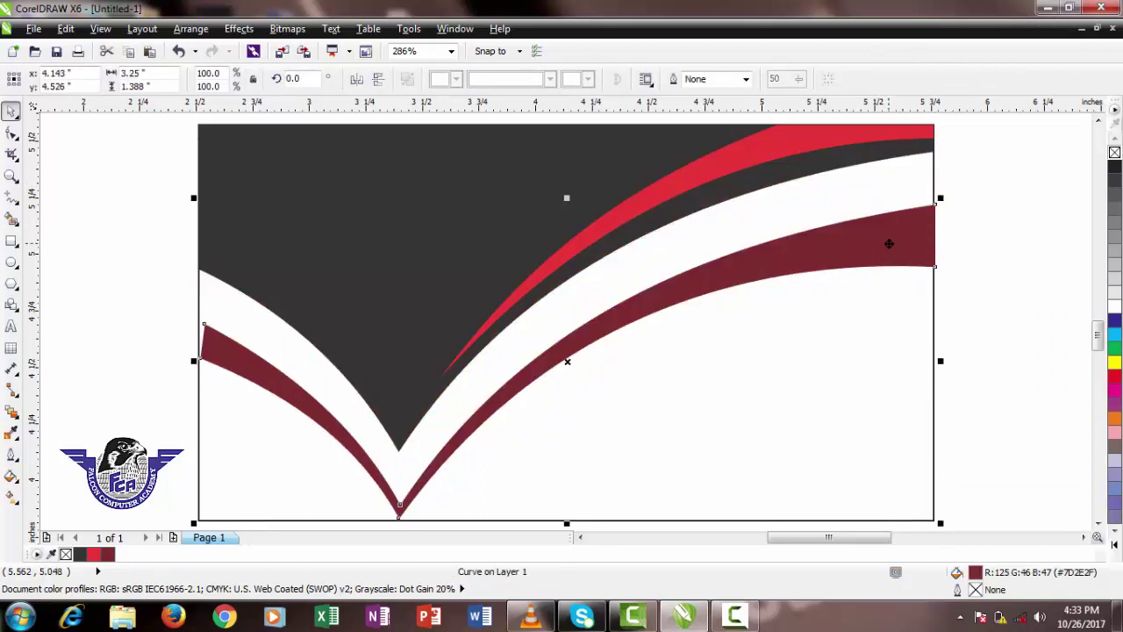
key("ctrl+z")
key("F10")
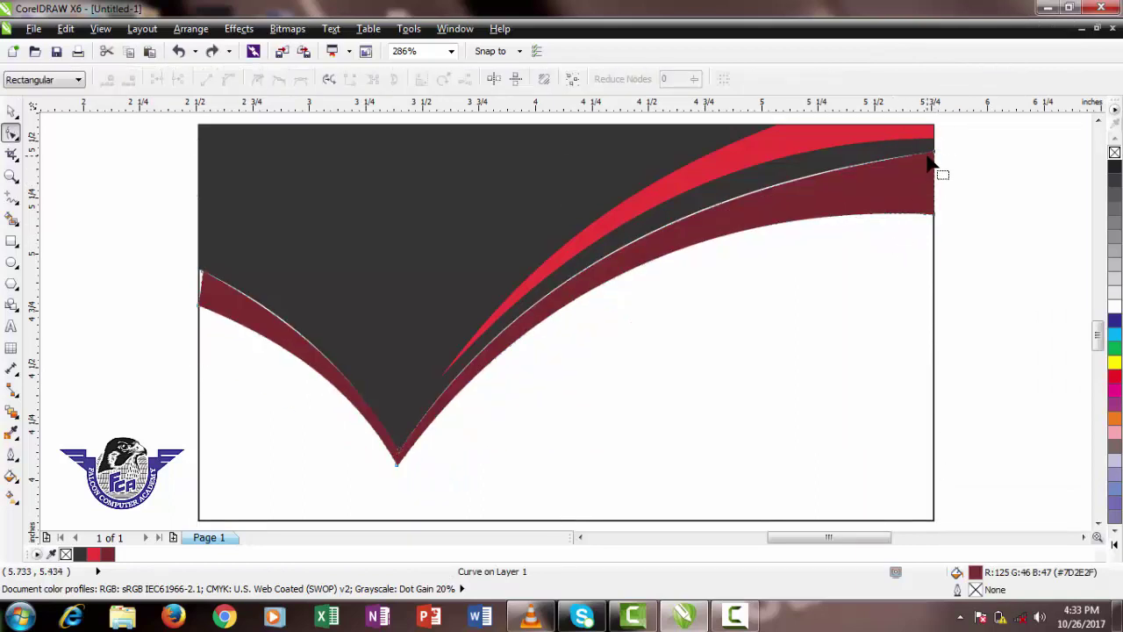
left_click(933, 154)
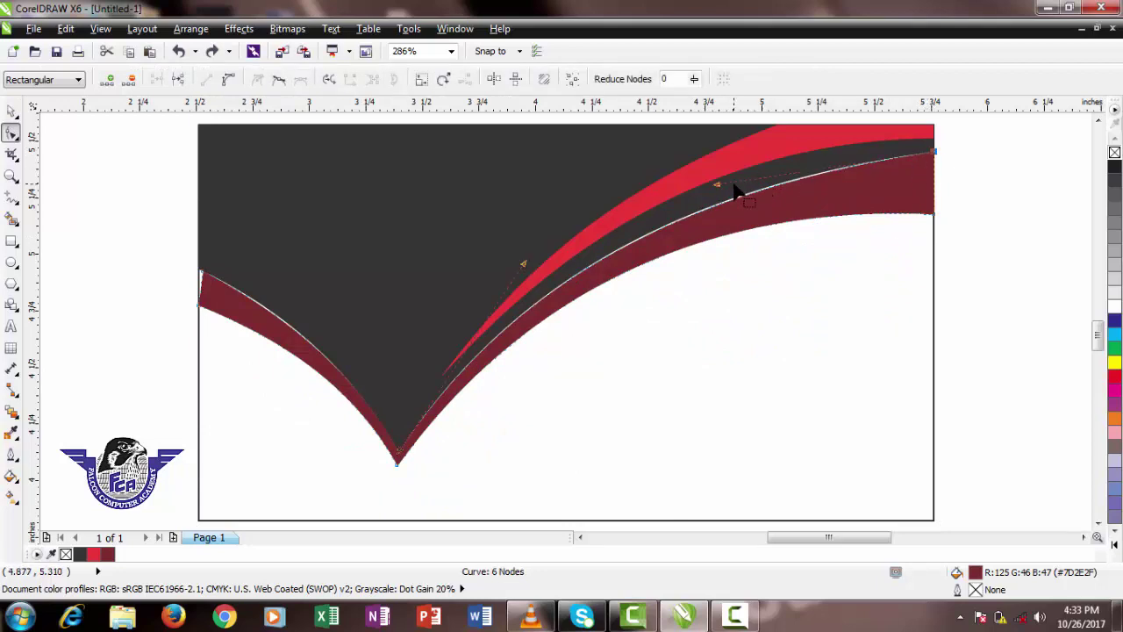
left_click_drag(718, 185, 619, 245)
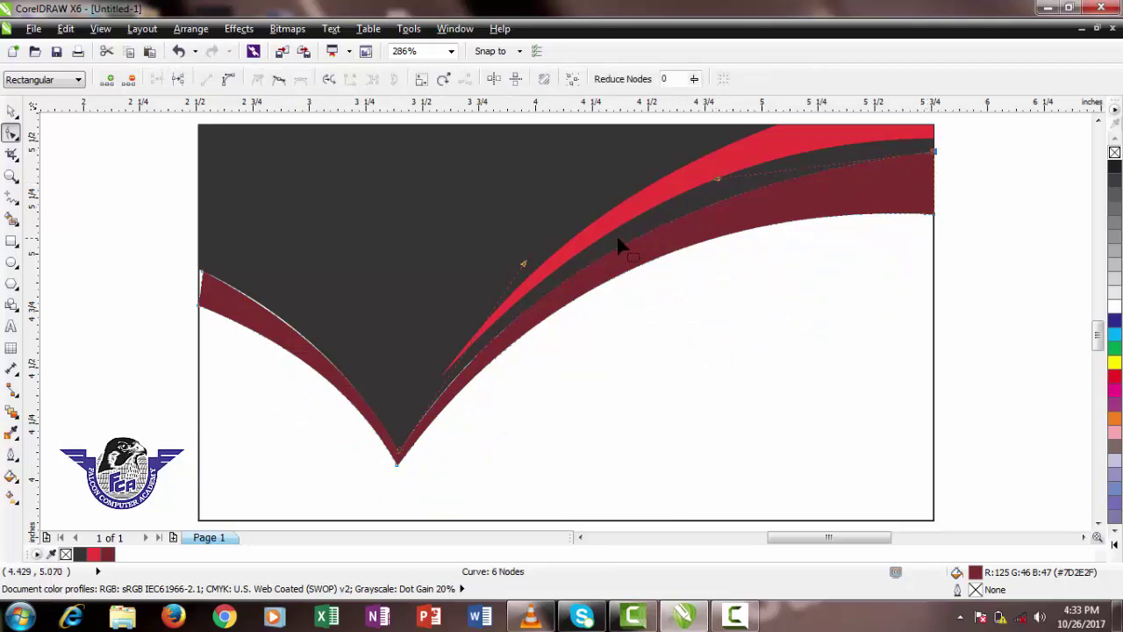
left_click_drag(523, 263, 518, 265)
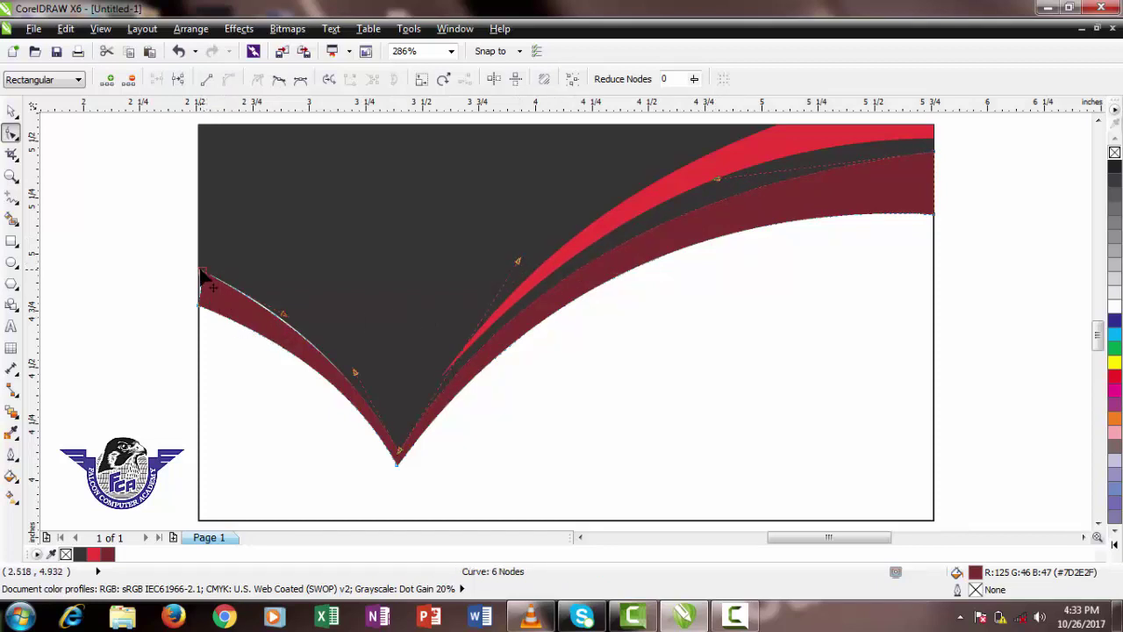
- Move the maroon band's upper-left node onto the card's left edge and bend the adjoining curve to close the gap under the dark shape
left_click_drag(206, 277, 202, 275)
left_click_drag(279, 312, 284, 301)
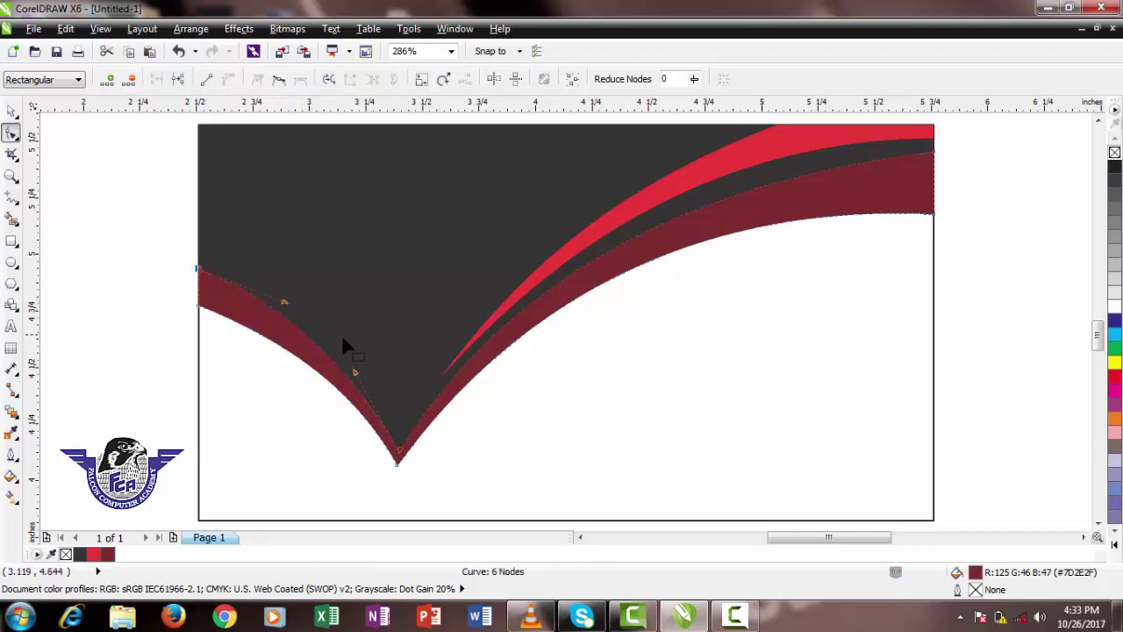
left_click(10, 112)
left_click(1013, 259)
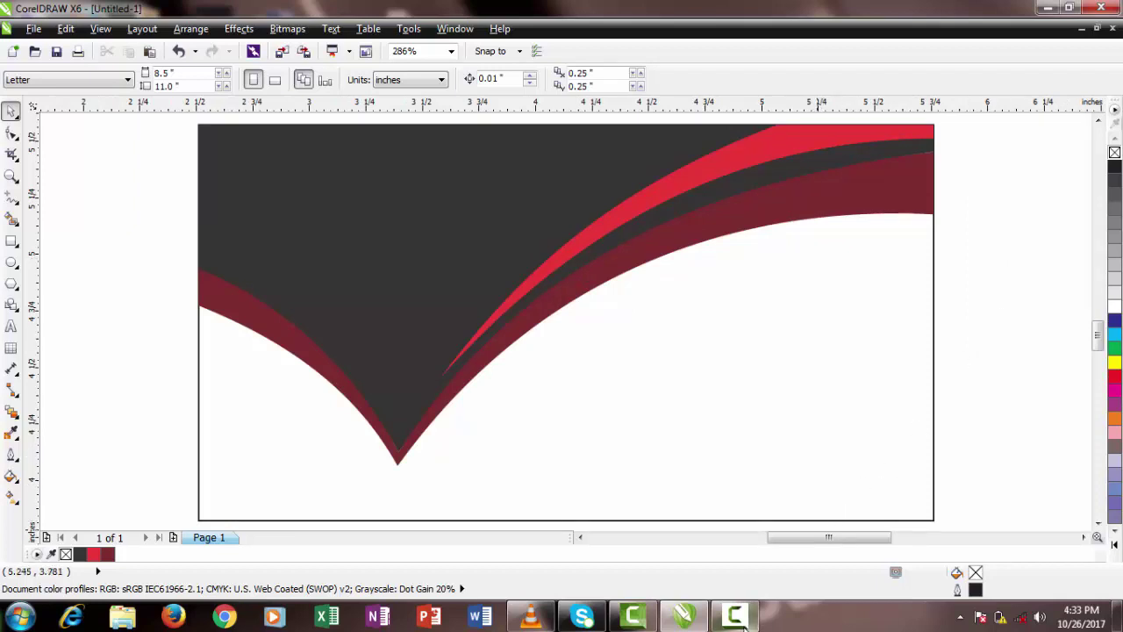
mouse_move(742, 625)
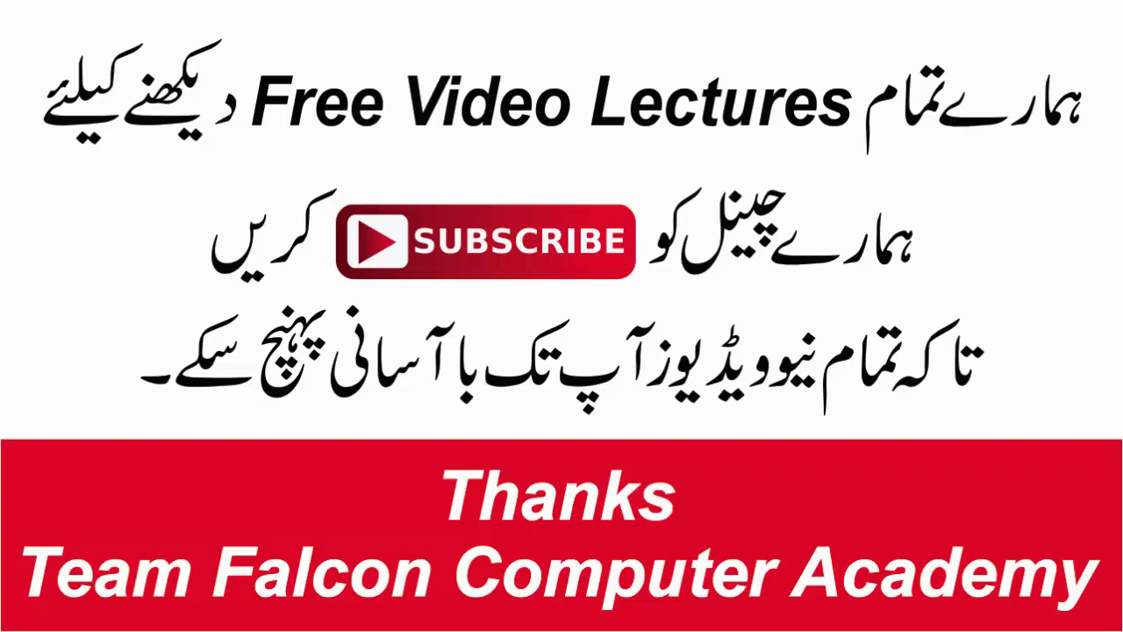